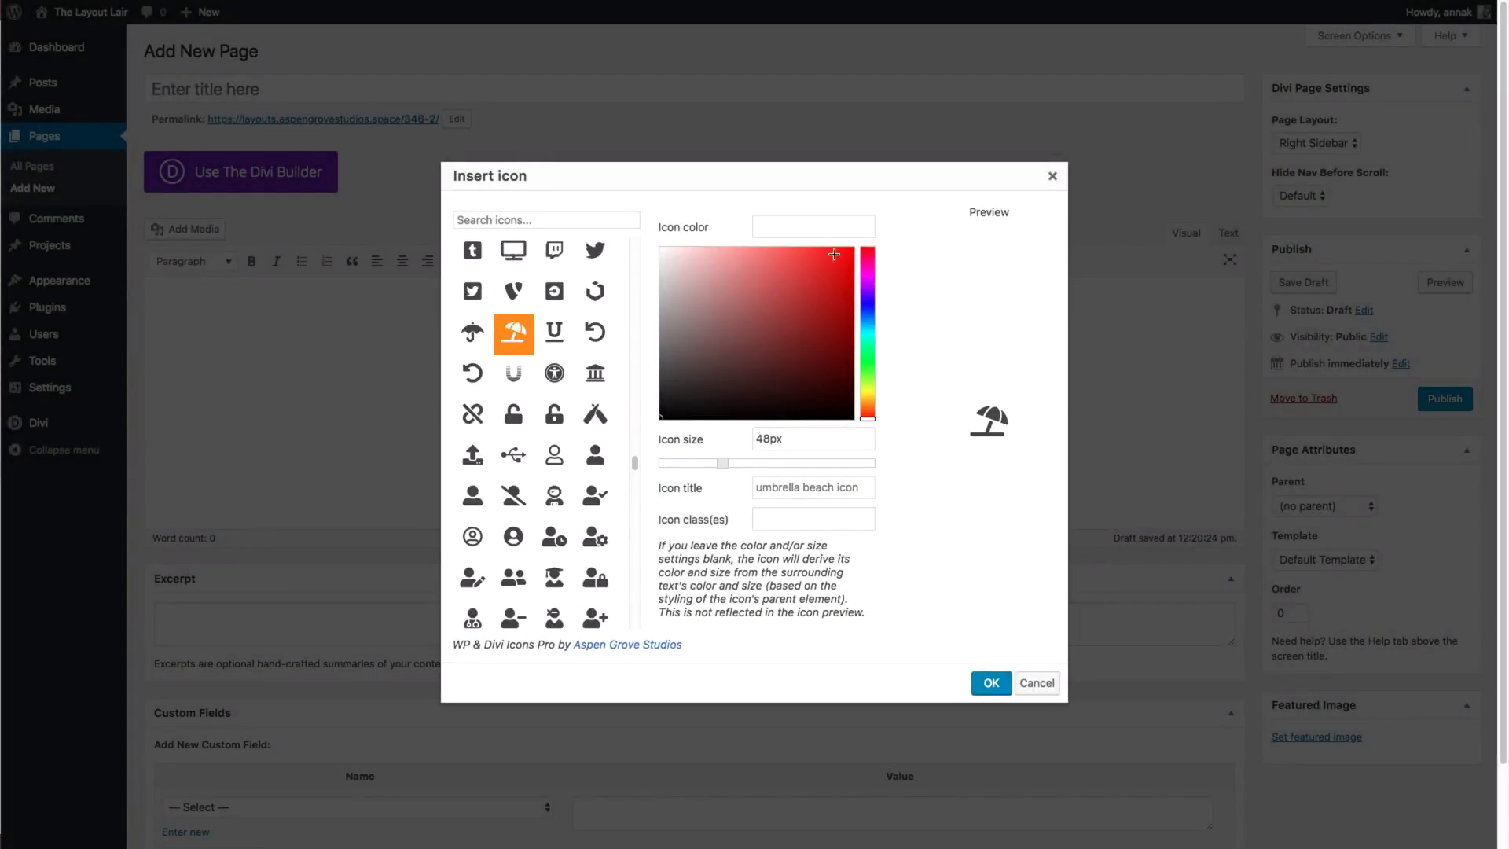
Insert the umbrella beach icon in blue-purple #4f54e8 at 68px into the page content.
{"action": "left_click", "coordinate": [867, 304]}
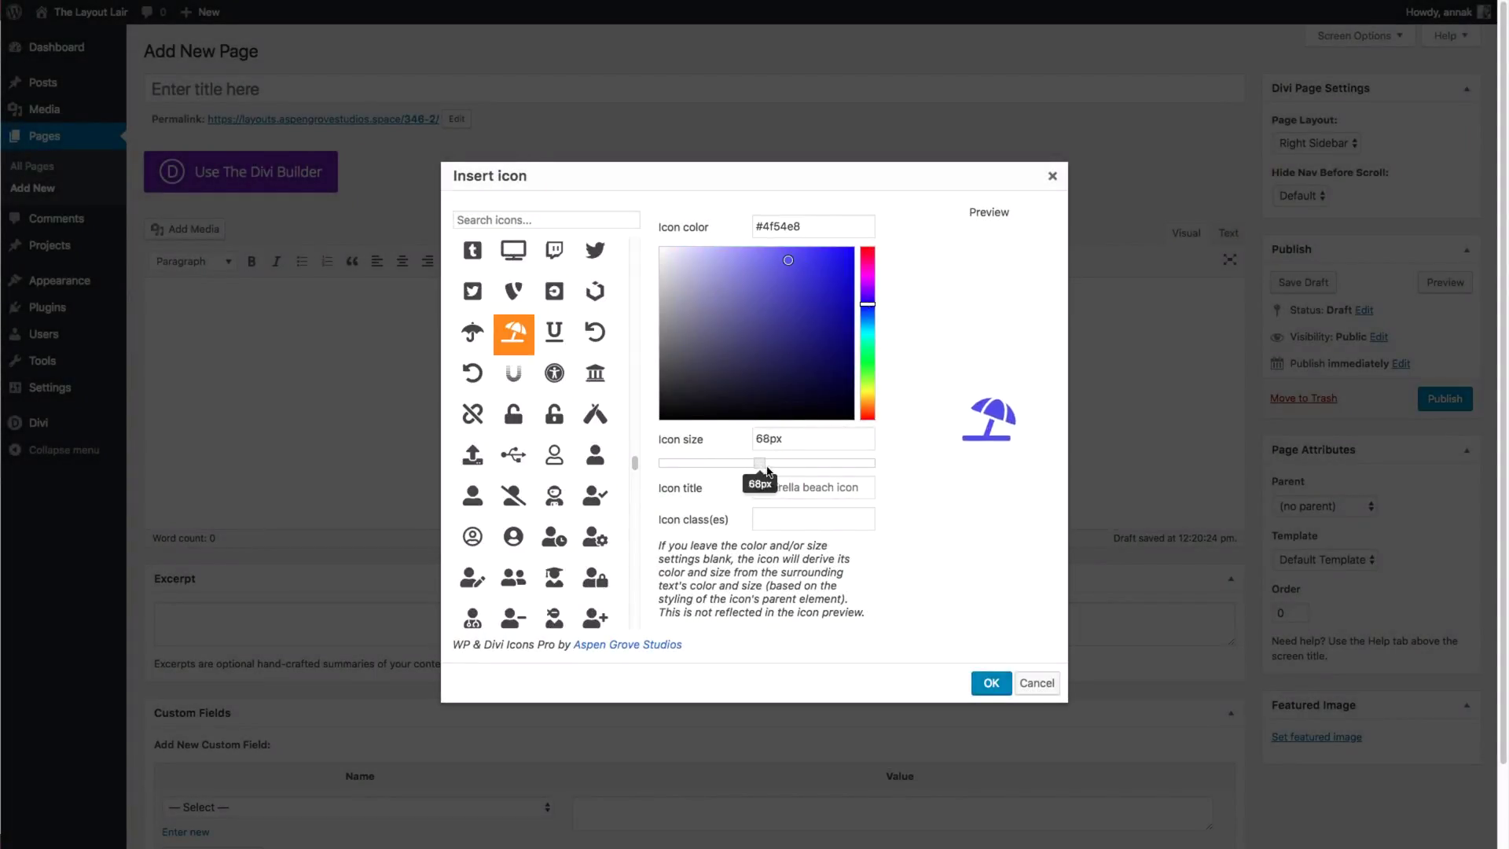
{"action": "left_click_drag", "start_coordinate": [767, 471], "coordinate": [800, 468]}
{"action": "left_click", "coordinate": [989, 684]}
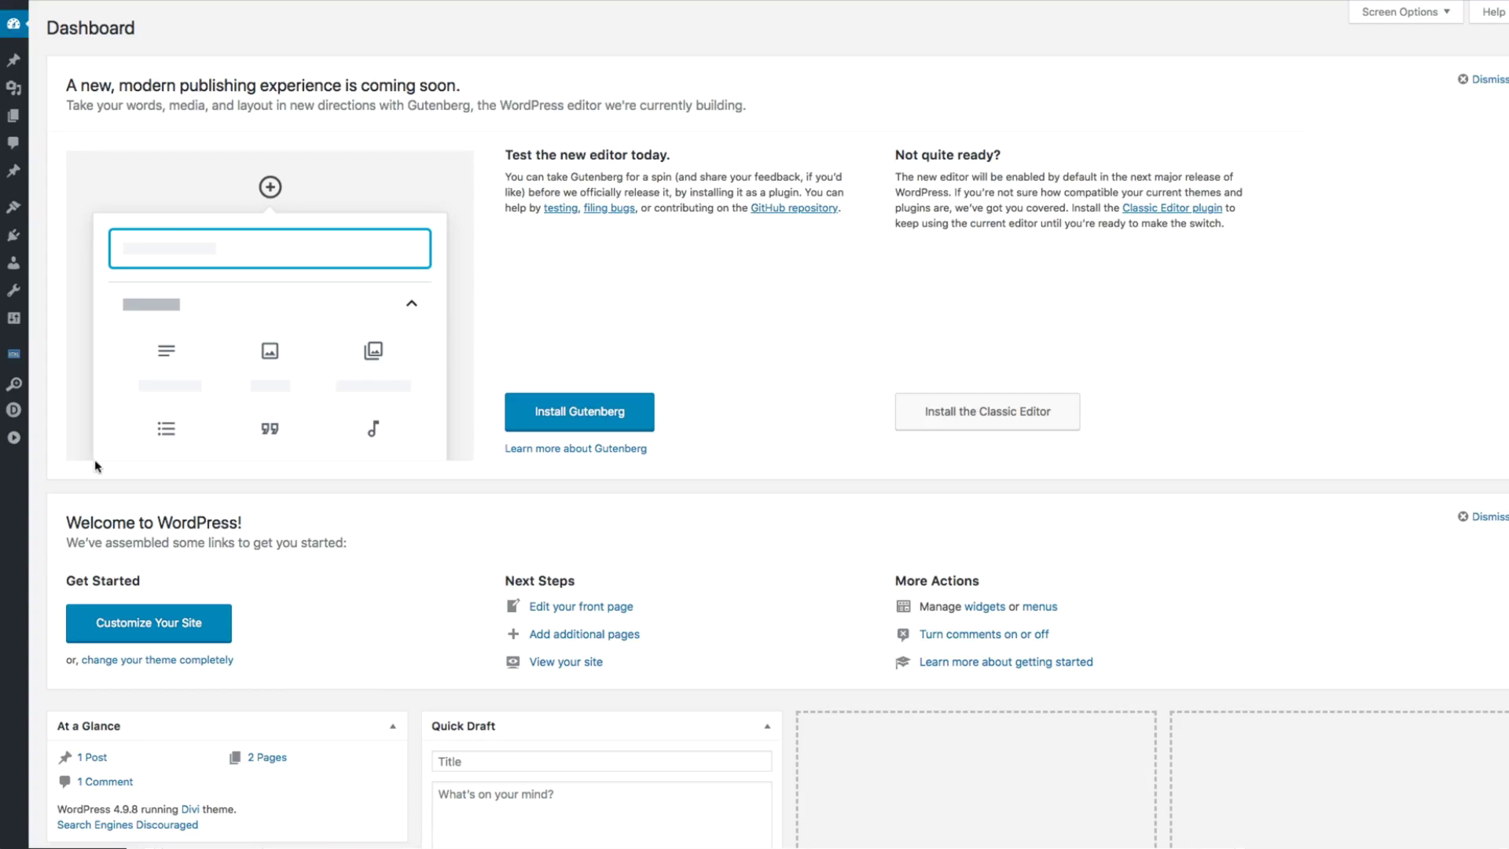
Add a new multicolour scheme in the Divi Icon Expansion Pack settings.
{"action": "mouse_move", "coordinate": [38, 440]}
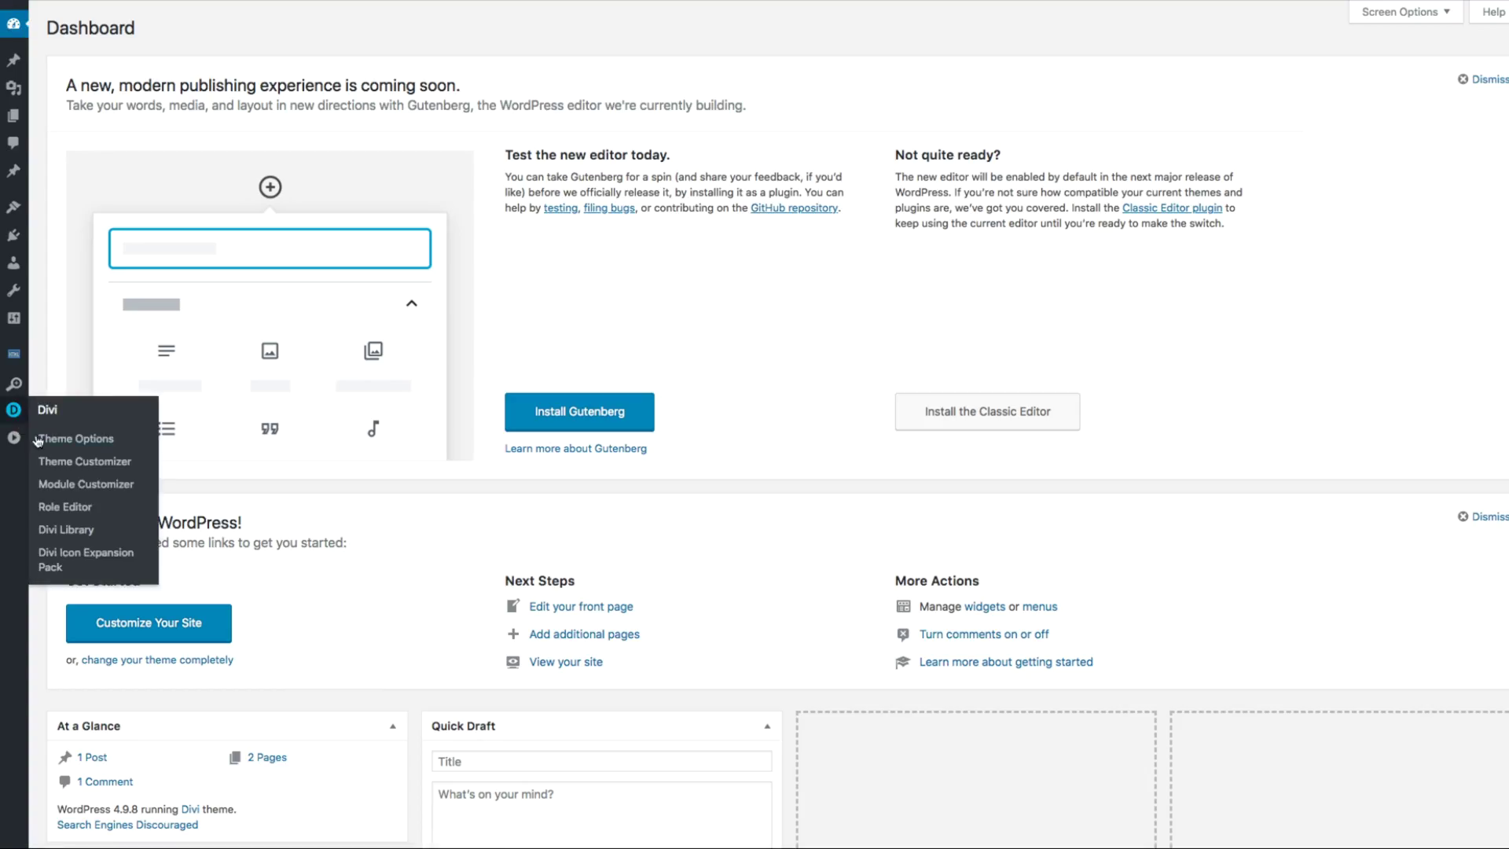
{"action": "left_click", "coordinate": [100, 554]}
{"action": "scroll", "coordinate": [102, 553], "scroll_direction": "down", "scroll_amount": 2}
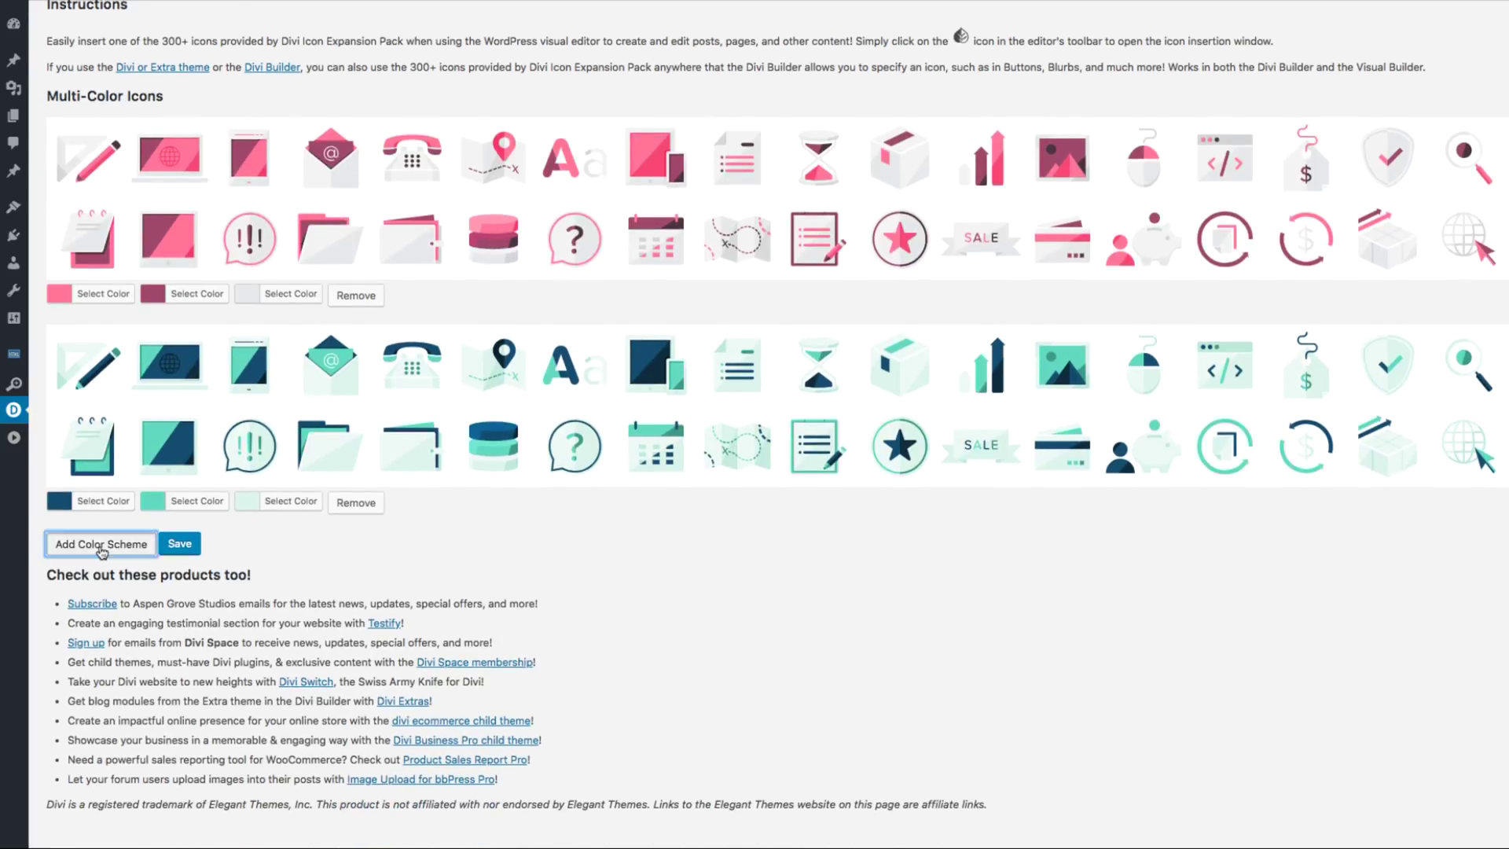
{"action": "left_click", "coordinate": [100, 543]}
Colour the new scheme terracotta, dark plum #512738 and light grey #c9c9c9.
{"action": "left_click", "coordinate": [68, 707]}
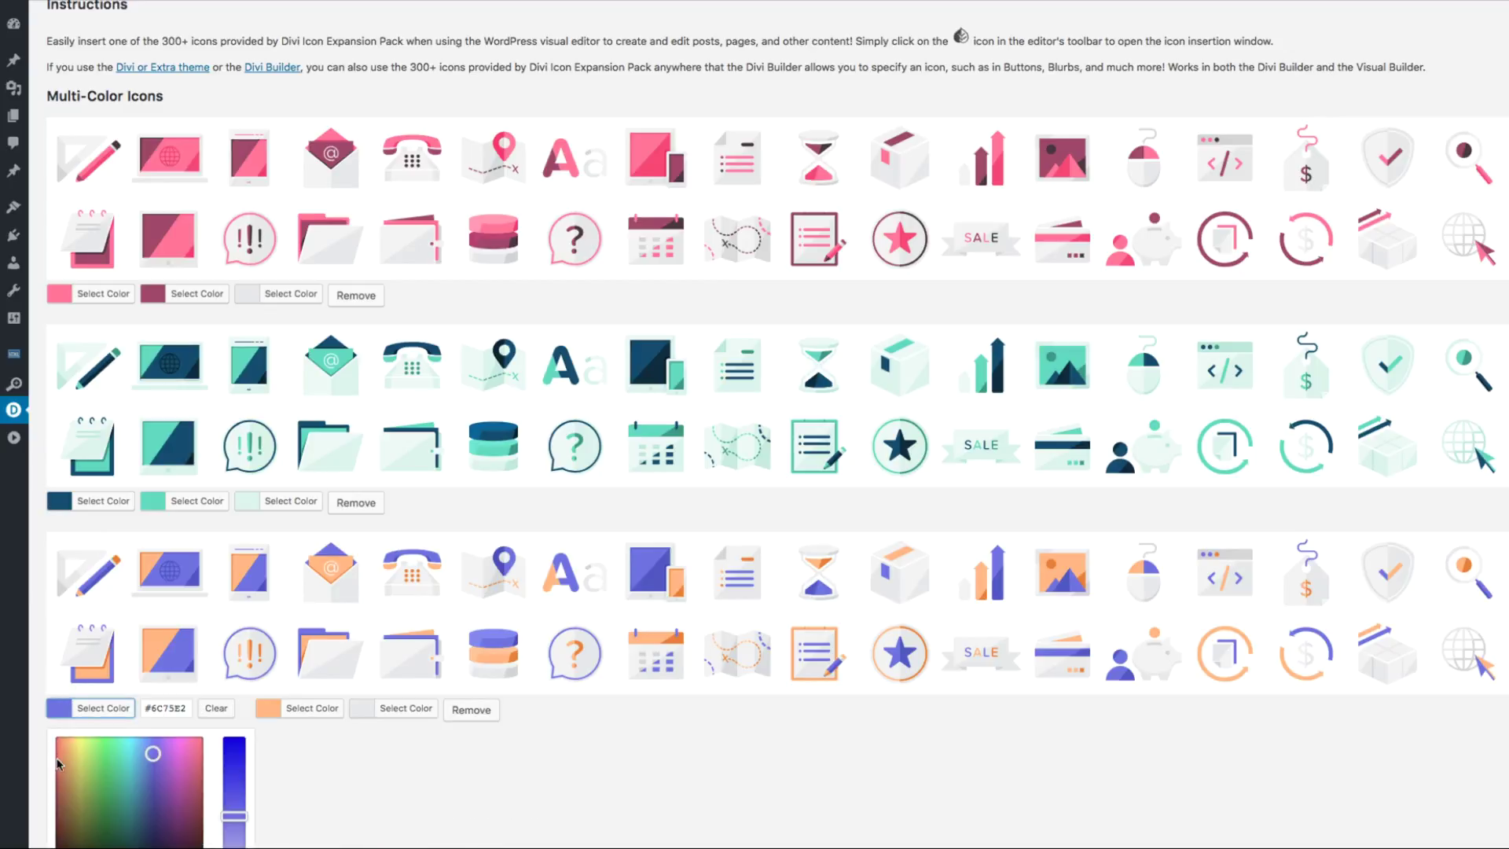
{"action": "left_click", "coordinate": [58, 761]}
{"action": "left_click", "coordinate": [267, 708]}
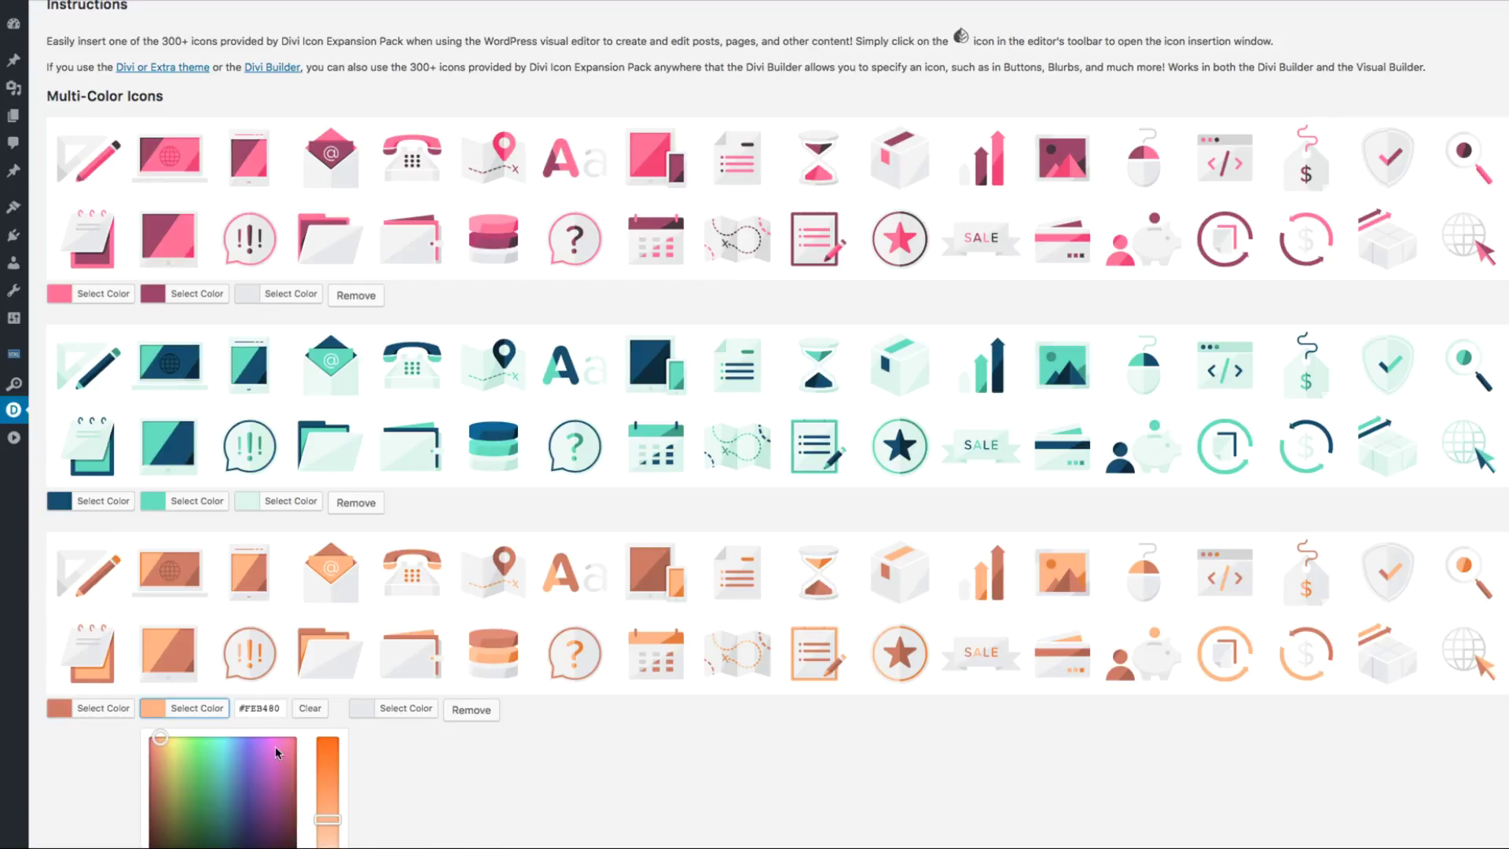
{"action": "left_click", "coordinate": [292, 839]}
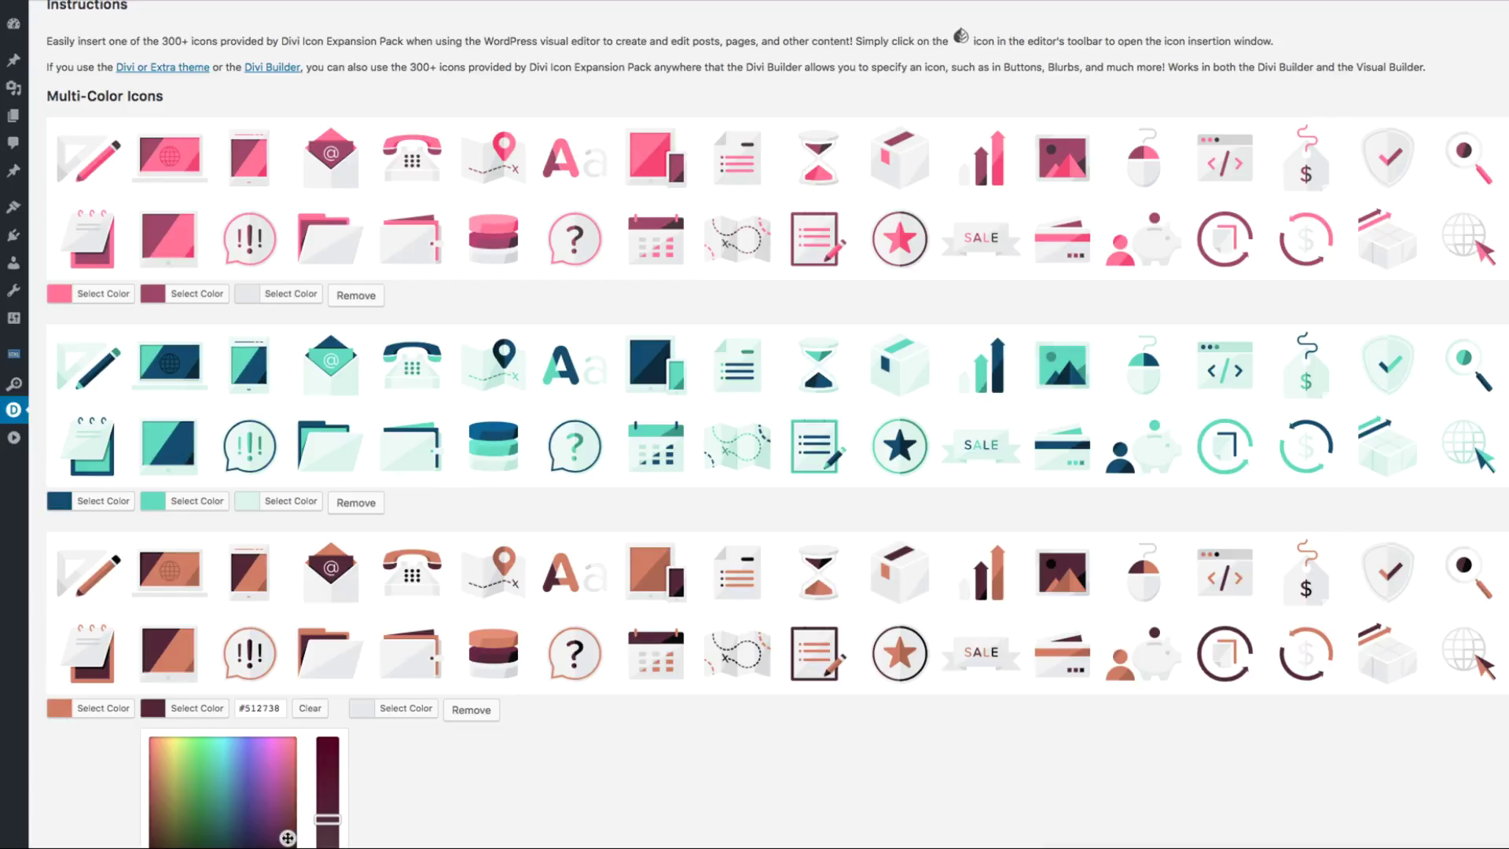
{"action": "left_click", "coordinate": [400, 709]}
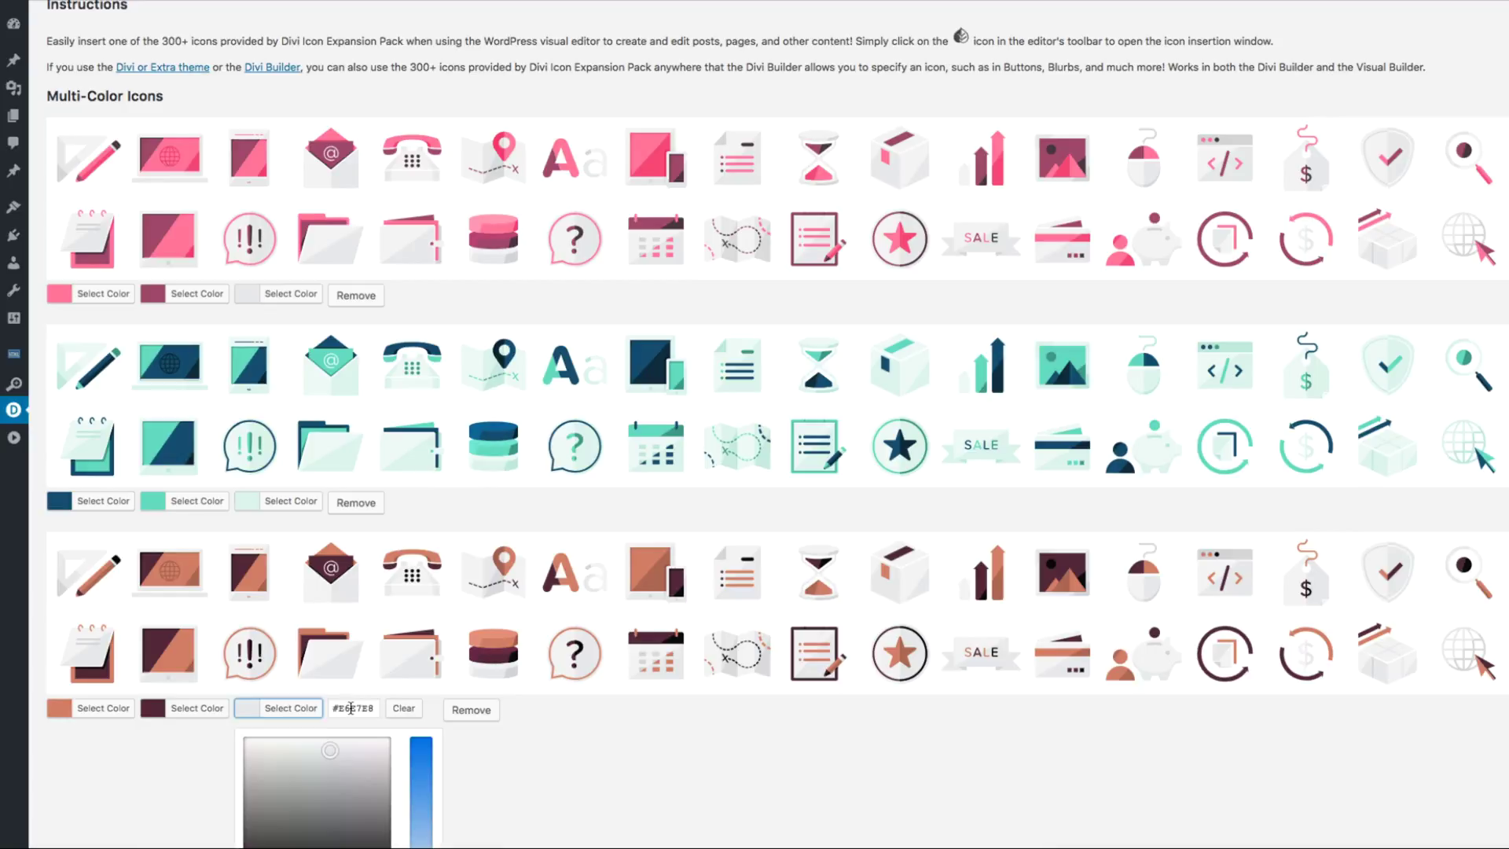
{"action": "left_click", "coordinate": [363, 760]}
{"action": "left_click", "coordinate": [278, 708]}
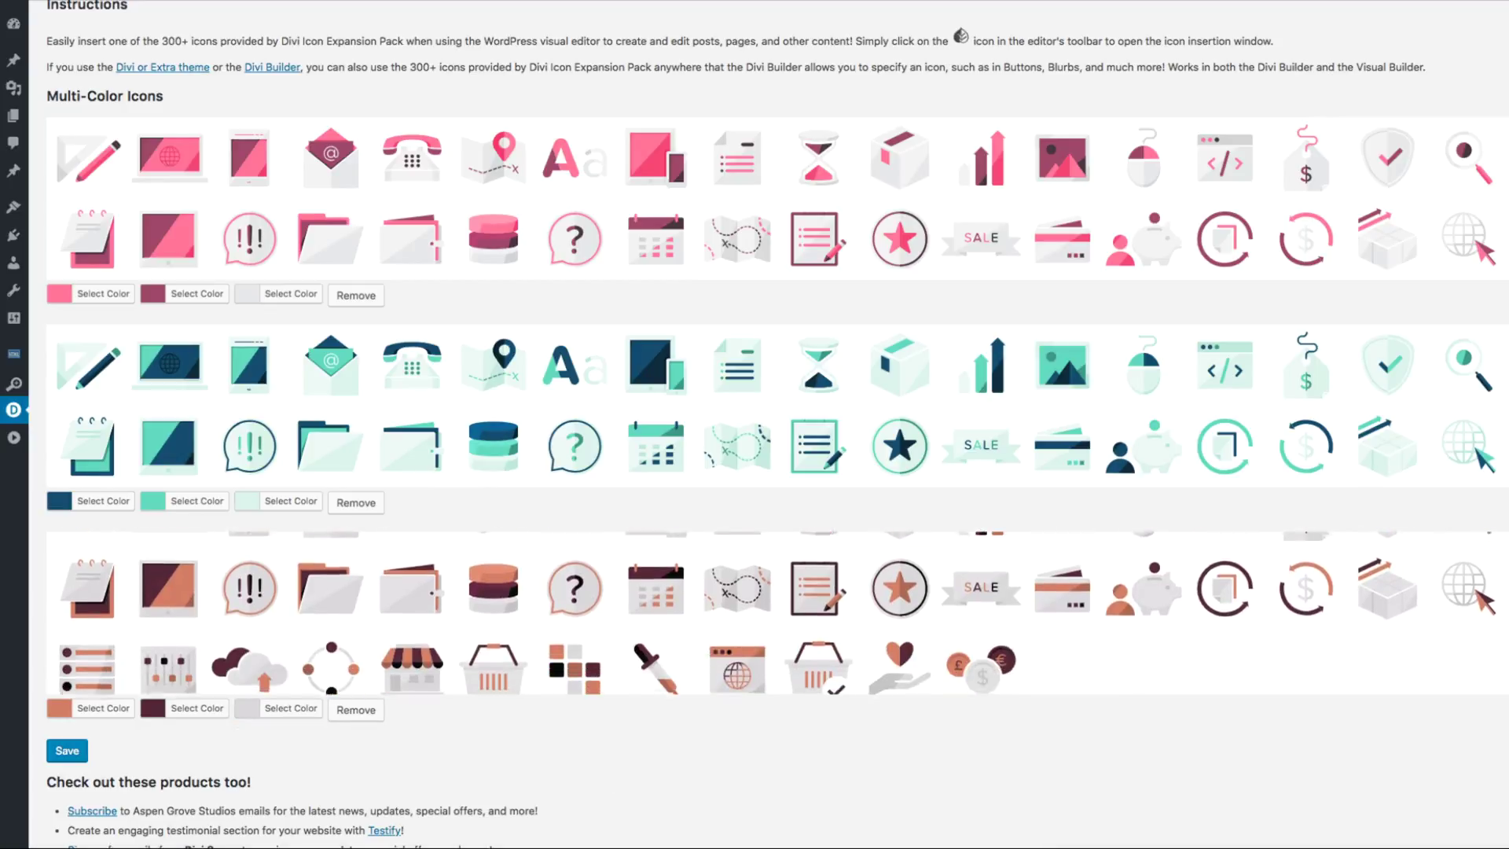
Give the Door to Door Delivery blurb a shield-check icon.
{"action": "left_click_drag", "start_coordinate": [279, 445], "coordinate": [275, 465]}
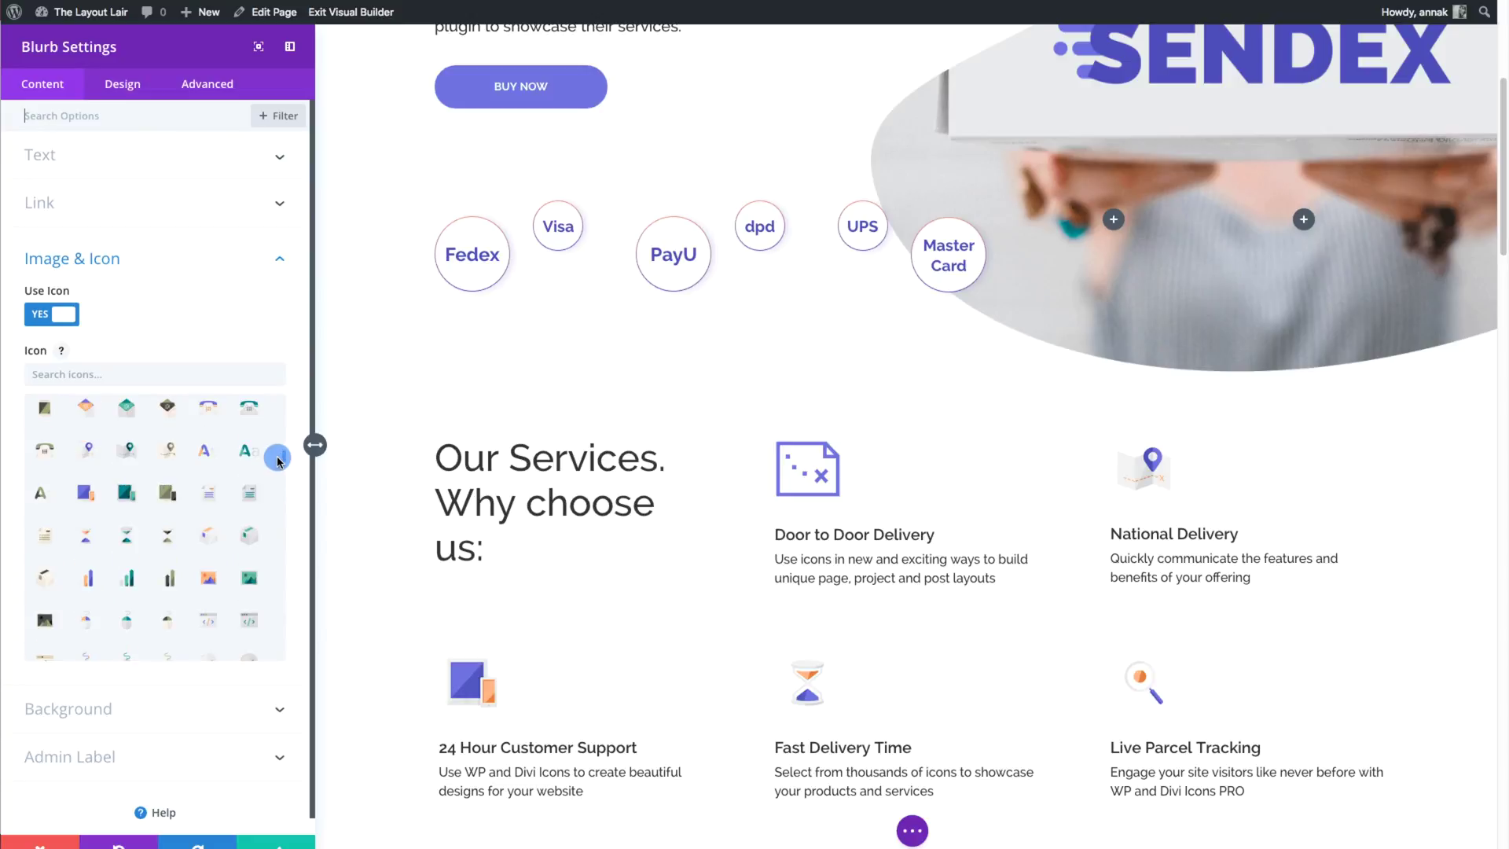
{"action": "left_click", "coordinate": [210, 593]}
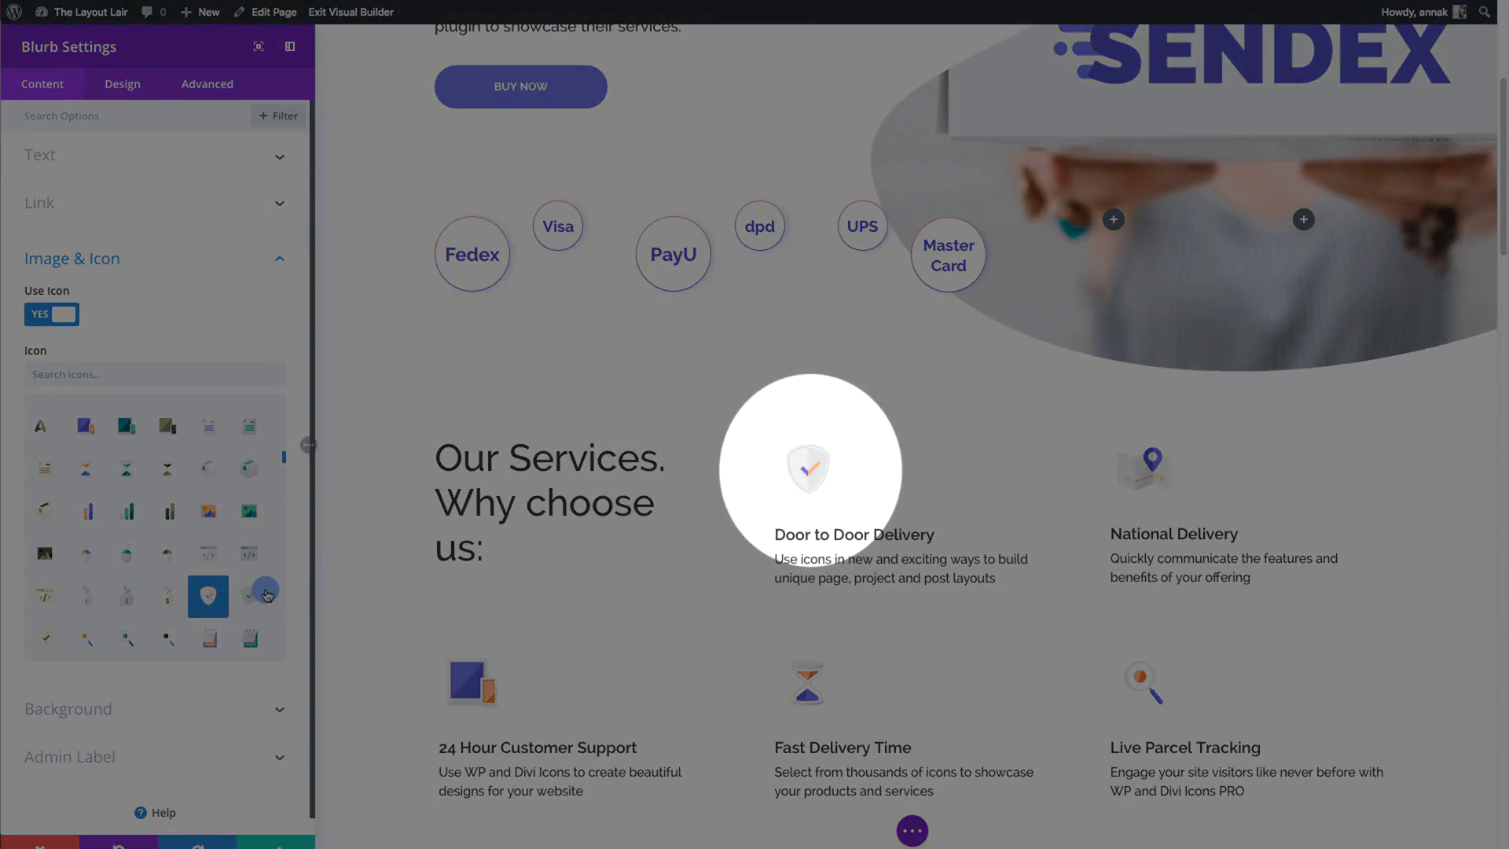
{"action": "left_click", "coordinate": [249, 595]}
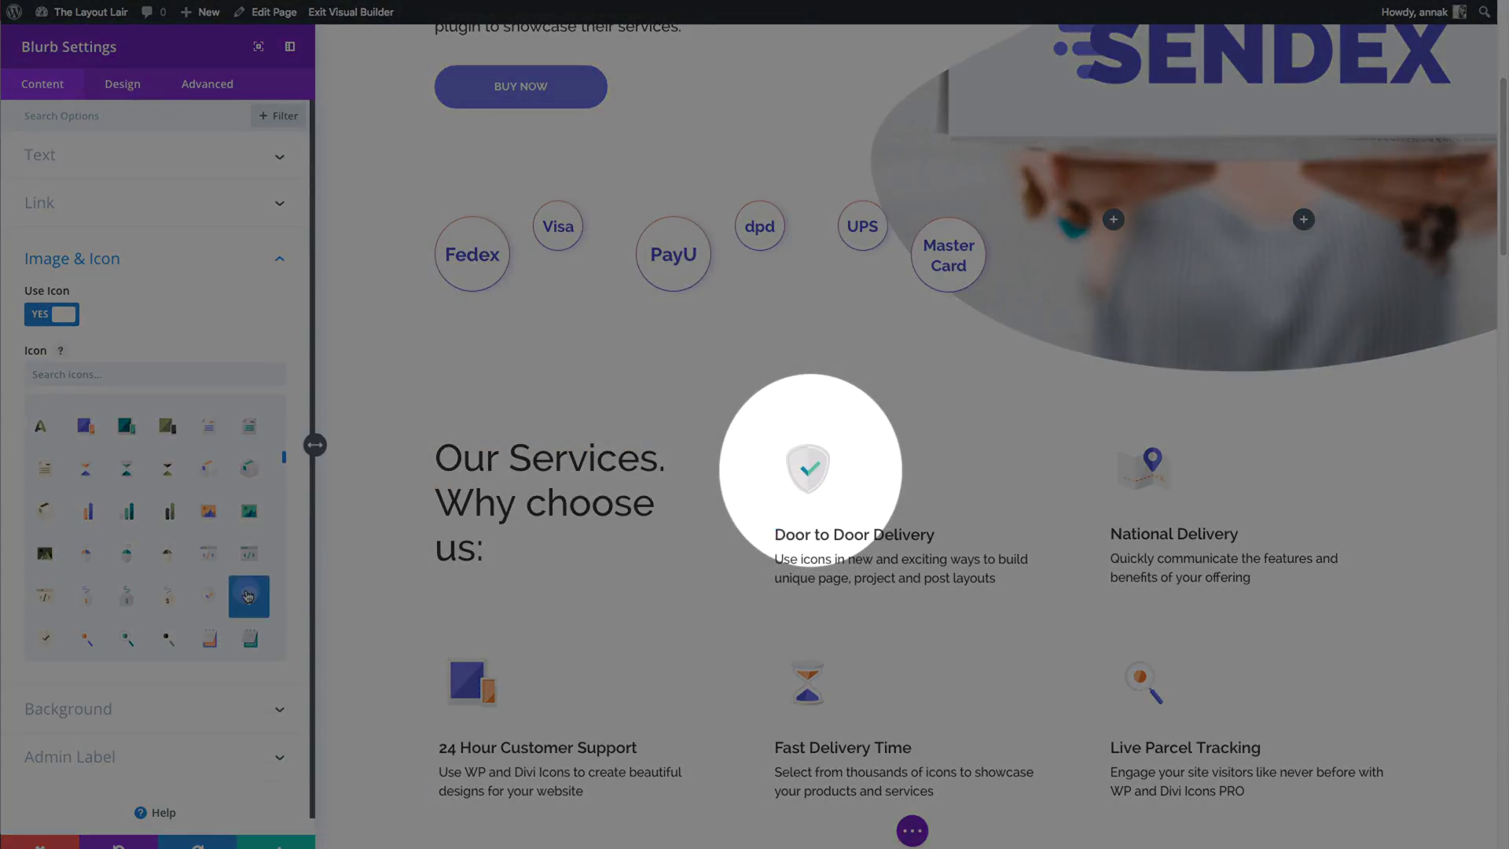
{"action": "left_click", "coordinate": [46, 636]}
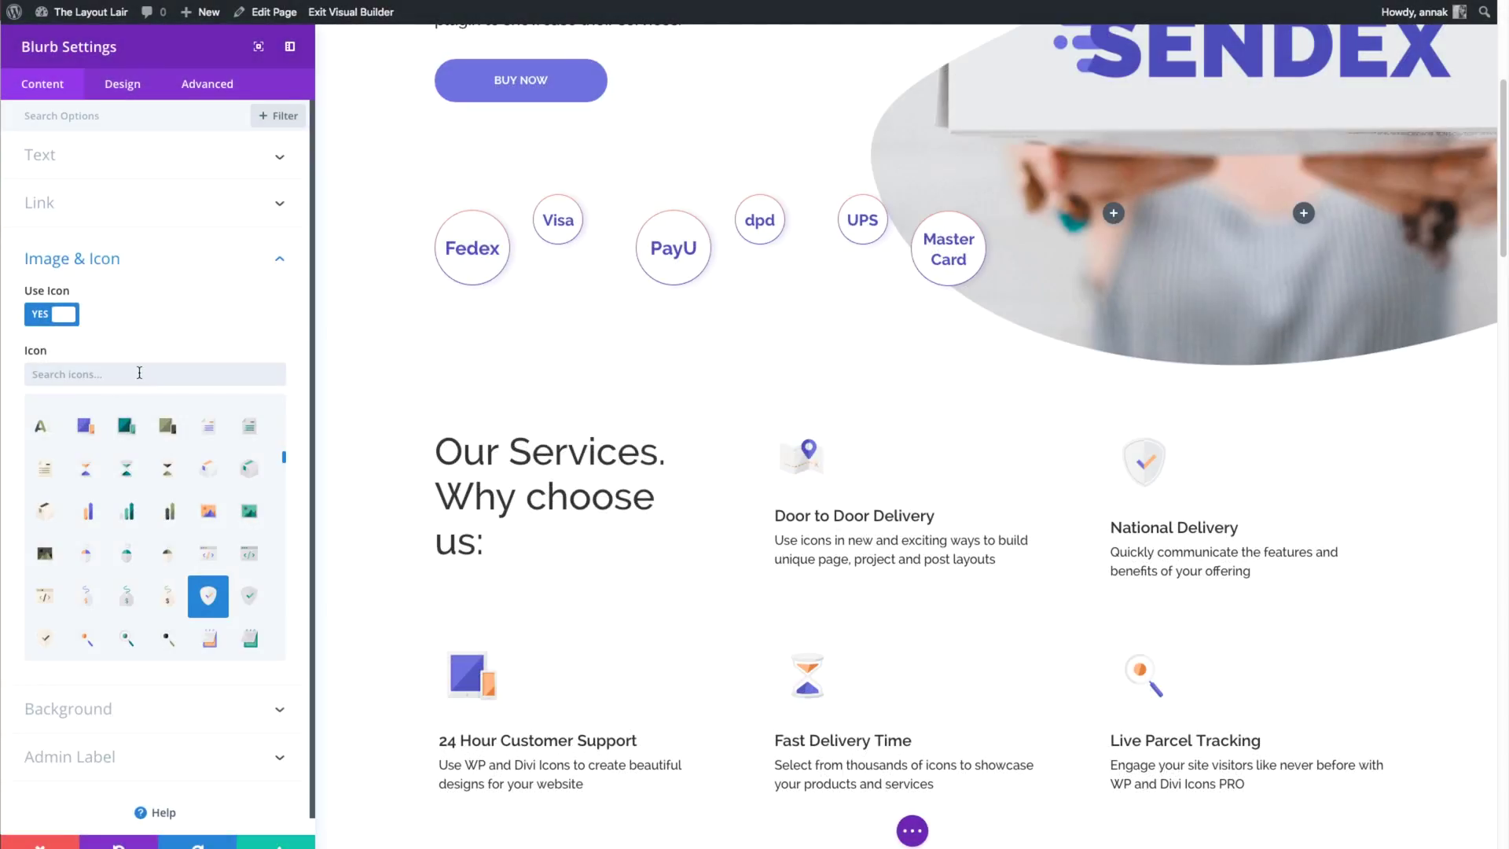
Give National Delivery a multicolour map icon found by searching 'map', and size the icons to 65px.
{"action": "type", "text": "map"}
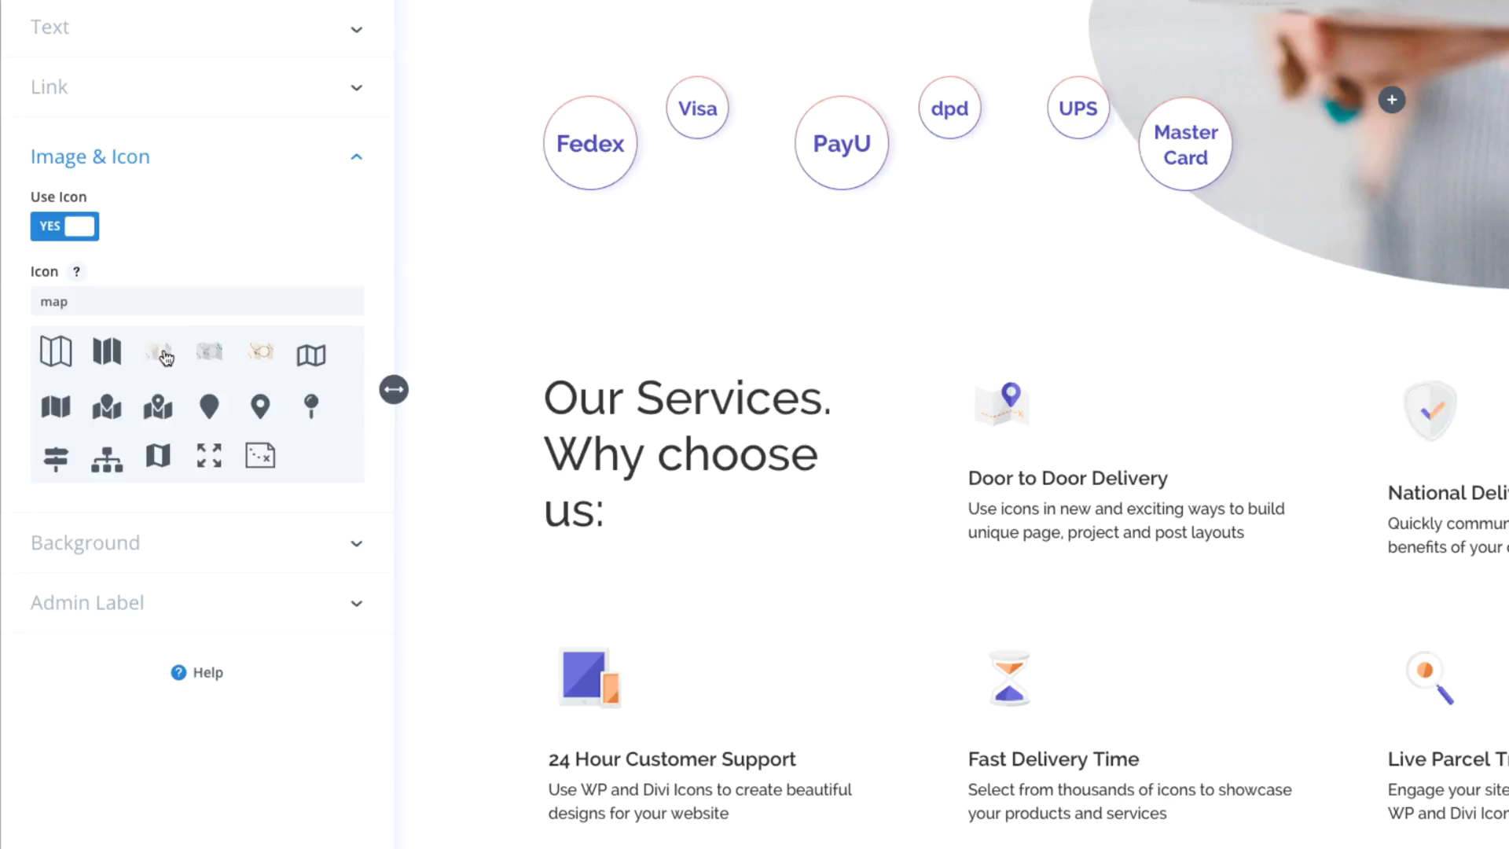
{"action": "left_click", "coordinate": [159, 353]}
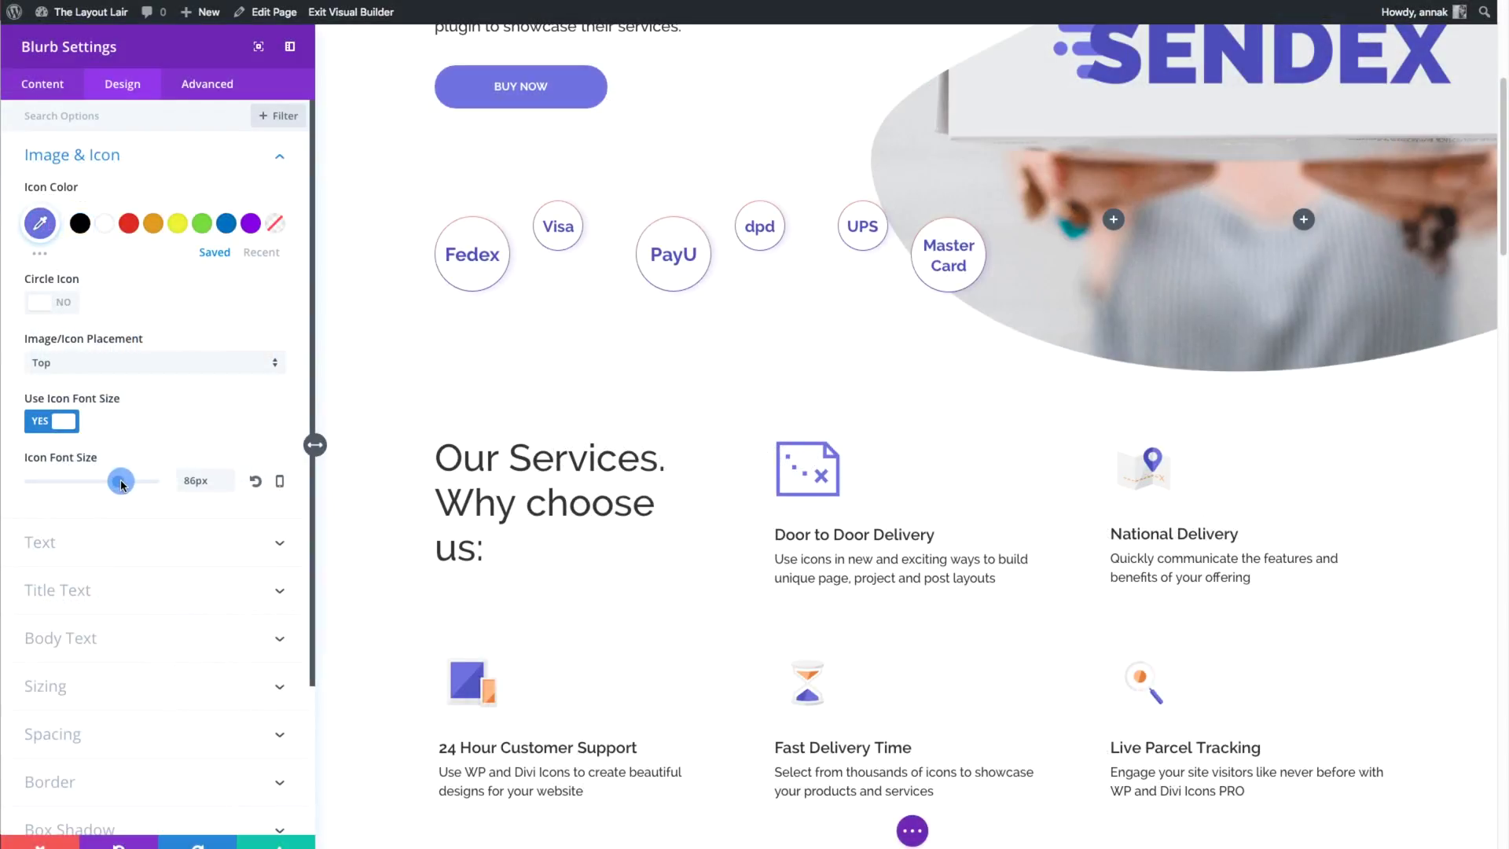
{"action": "left_click_drag", "start_coordinate": [34, 480], "coordinate": [94, 485]}
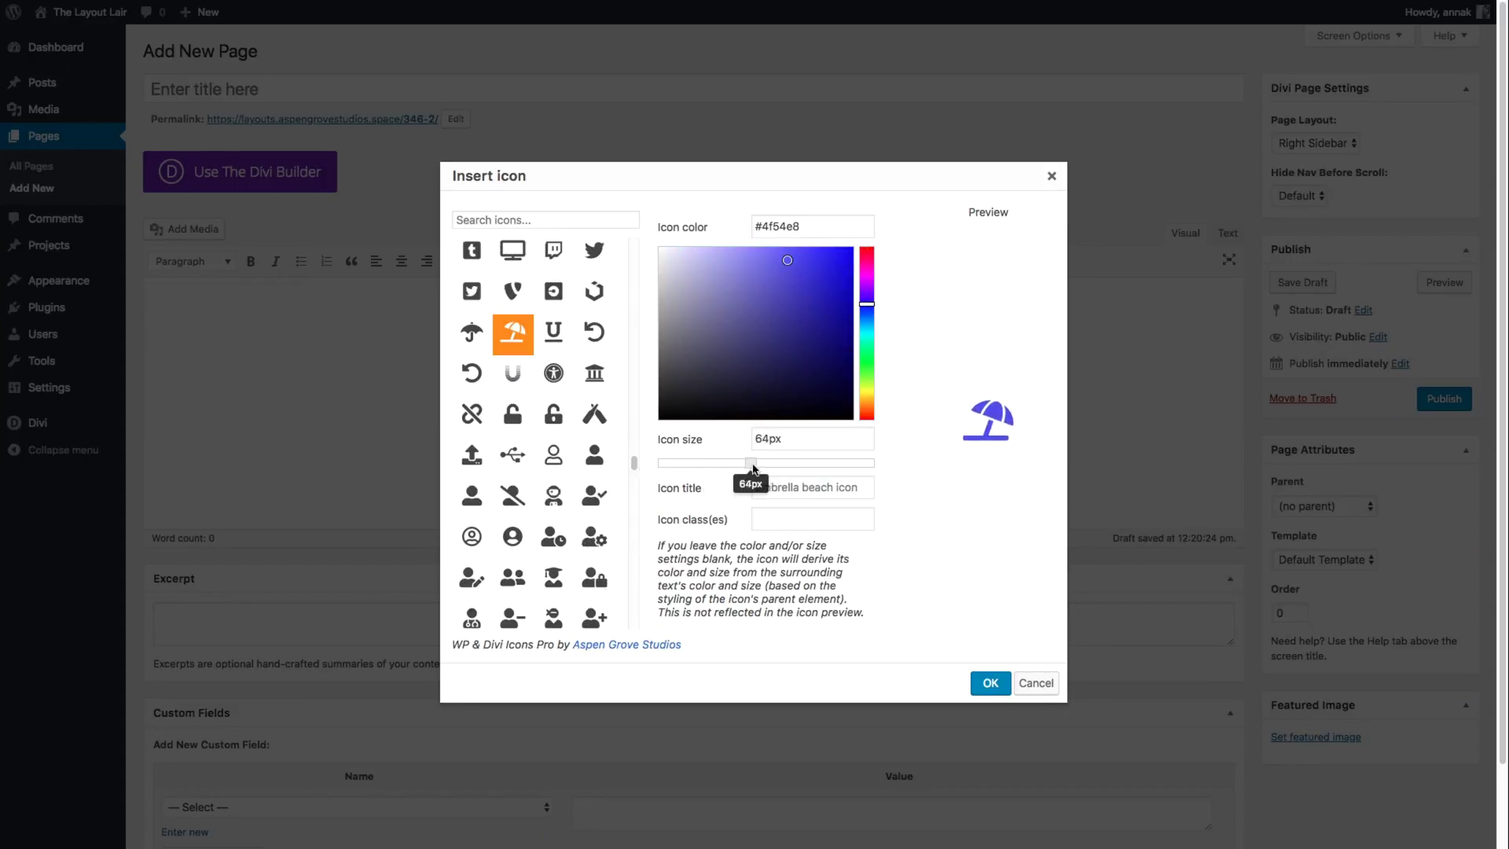
Insert the #4f54e8 umbrella beach icon at 64px into the page content.
{"action": "left_click", "coordinate": [988, 683]}
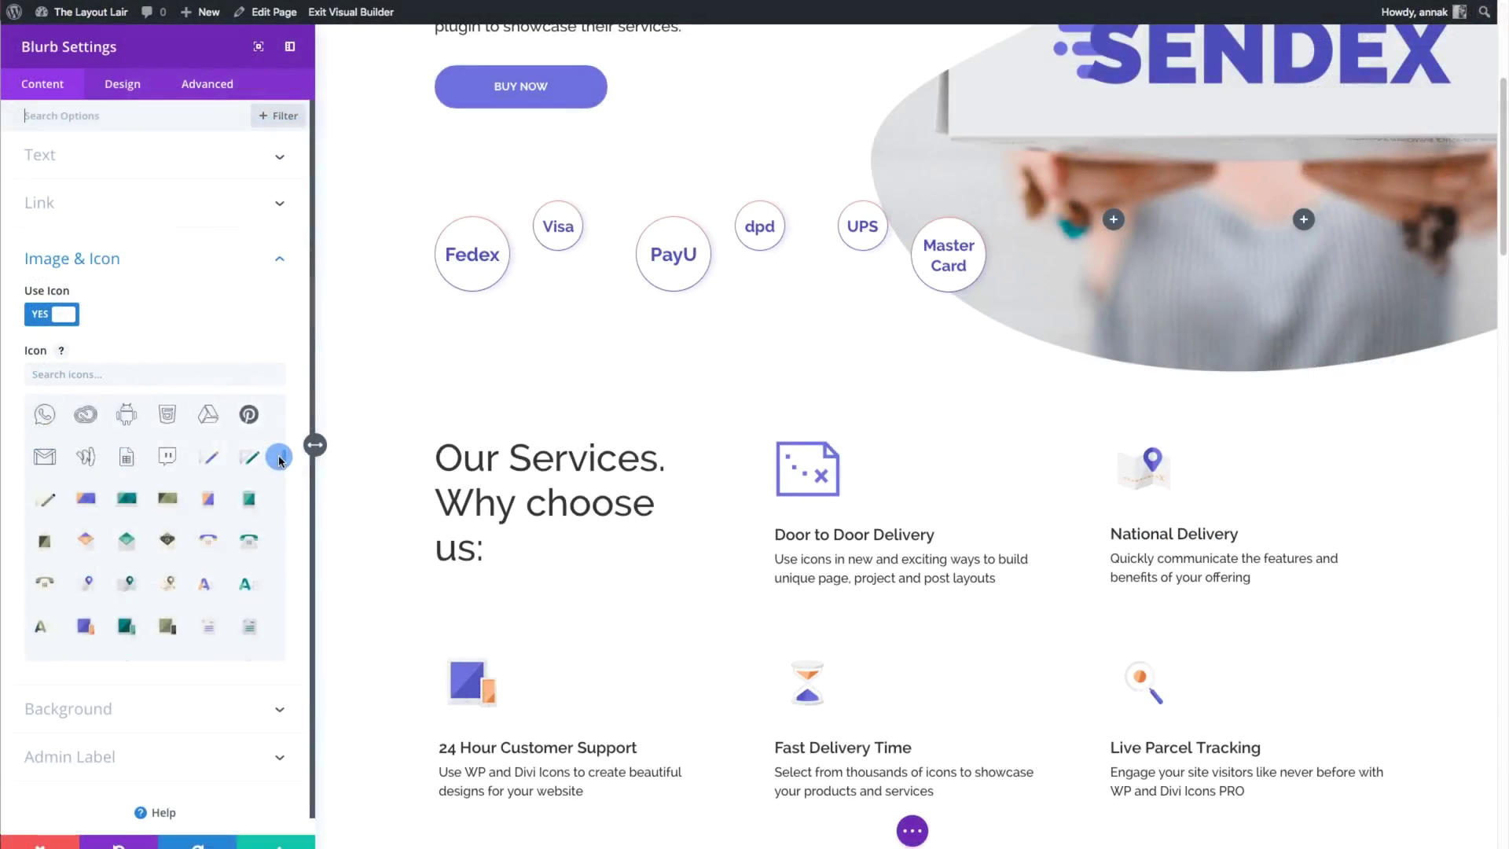
Switch the Door to Door Delivery blurb's icon to another shield icon.
{"action": "left_click", "coordinate": [233, 486]}
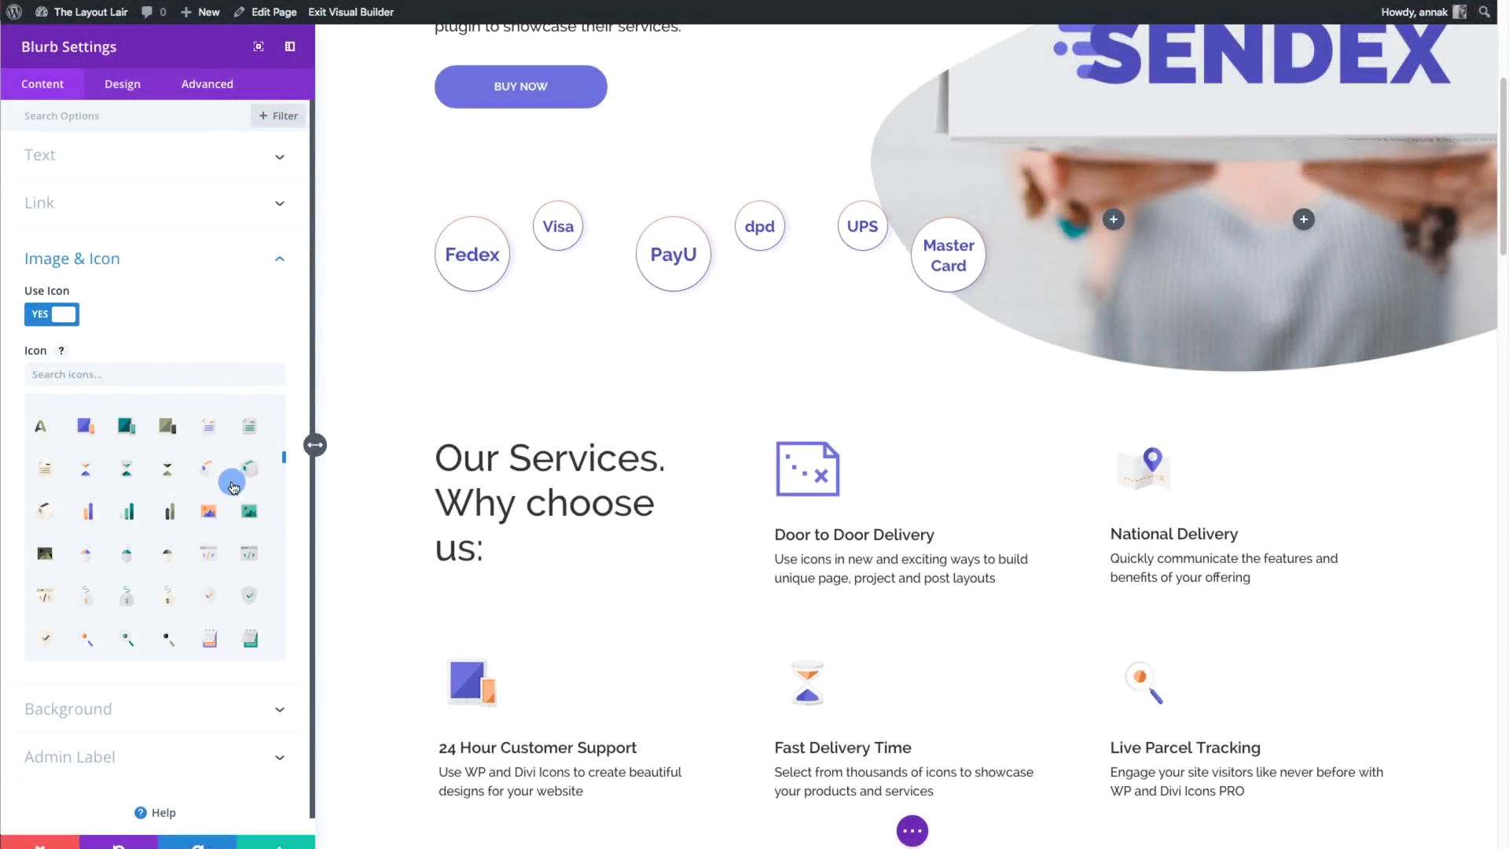
{"action": "left_click", "coordinate": [211, 591]}
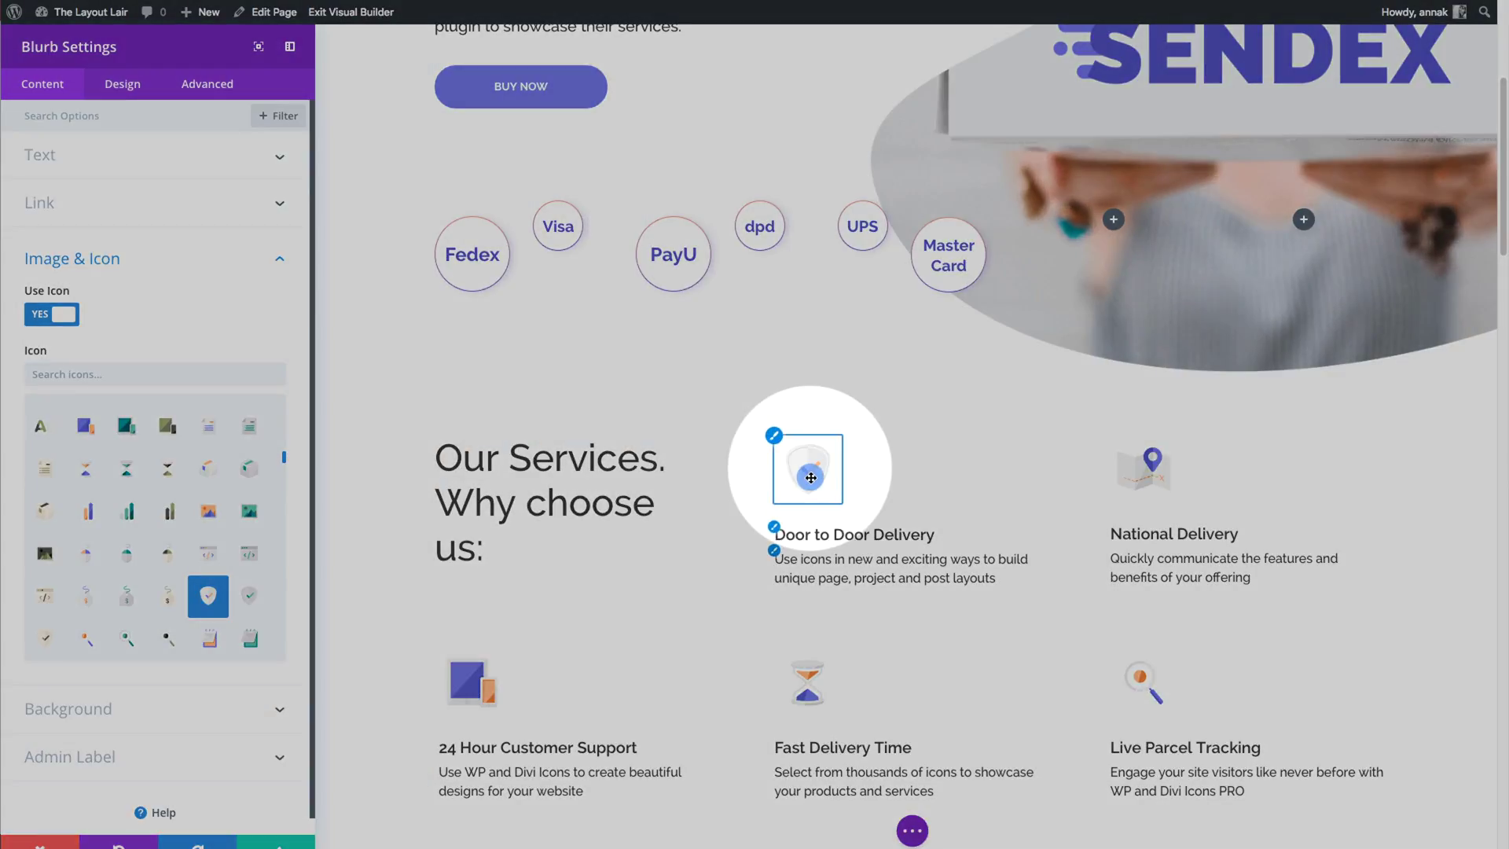
{"action": "left_click", "coordinate": [251, 596]}
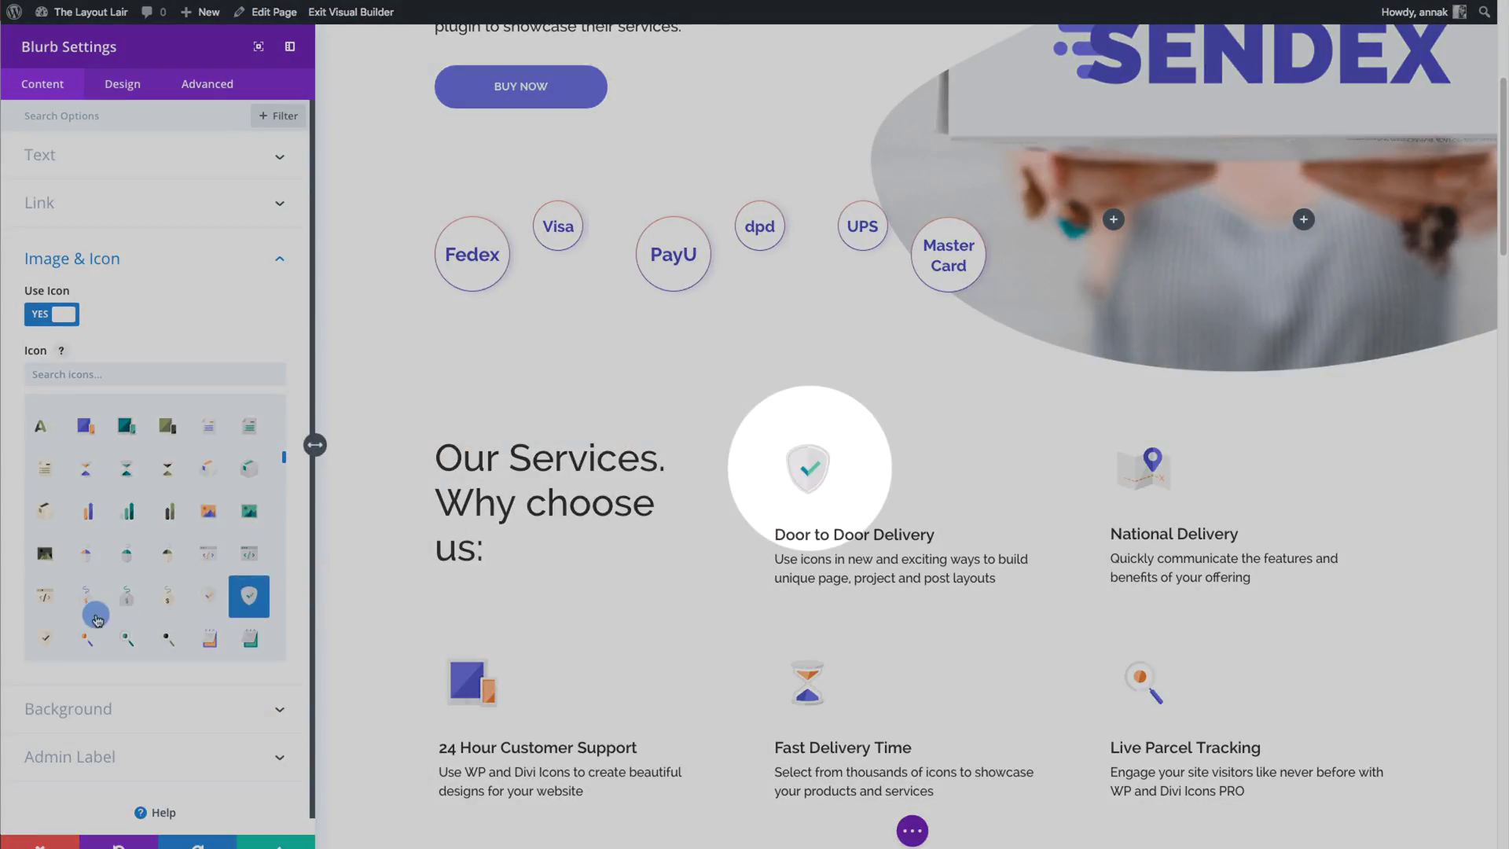
{"action": "left_click", "coordinate": [46, 637]}
{"action": "left_click_drag", "start_coordinate": [284, 465], "coordinate": [285, 653]}
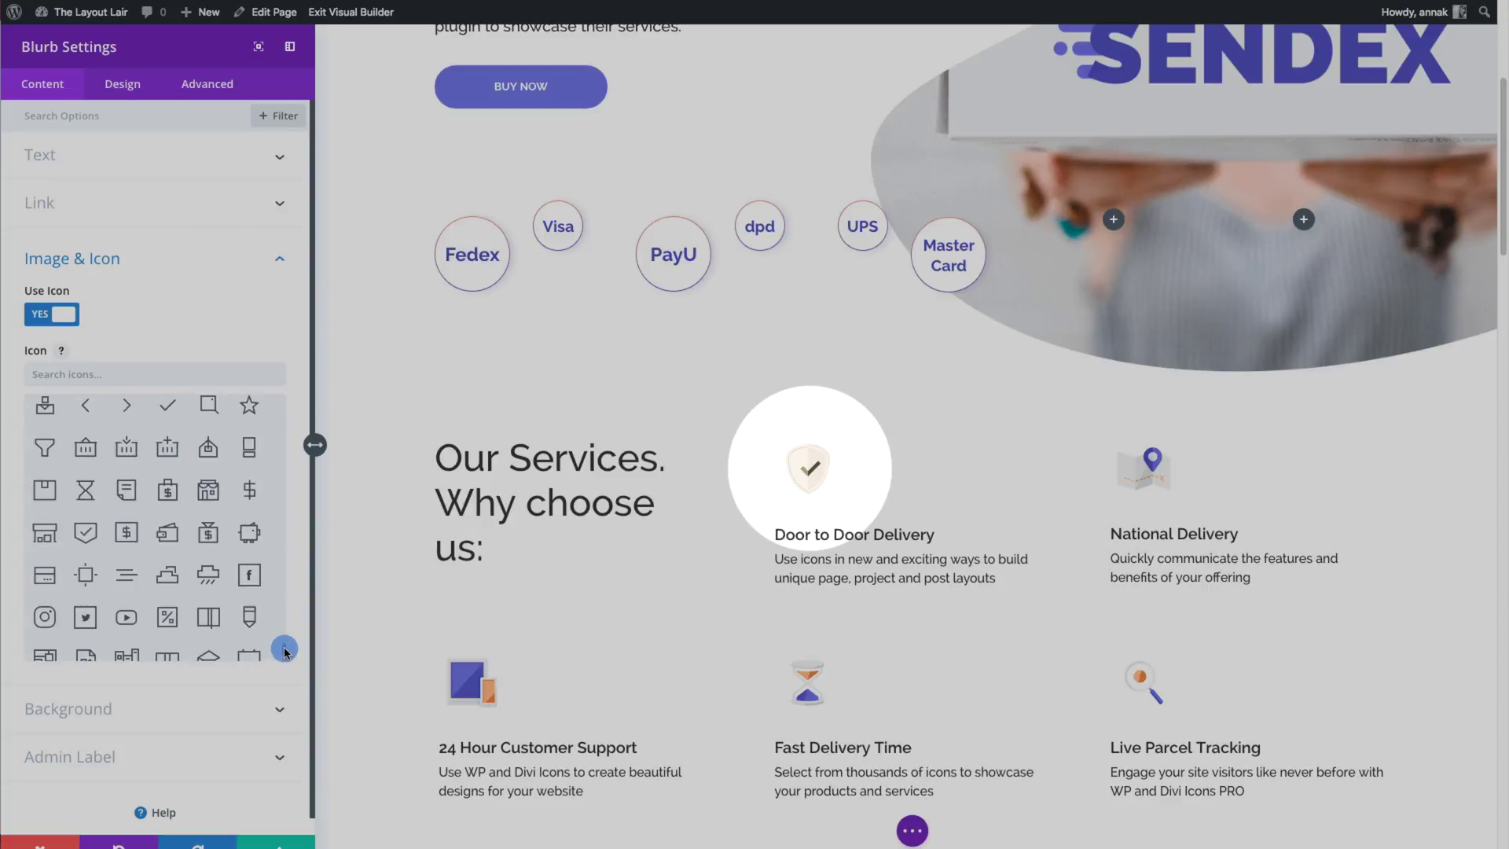
{"action": "scroll", "coordinate": [284, 650], "scroll_direction": "up", "scroll_amount": 2}
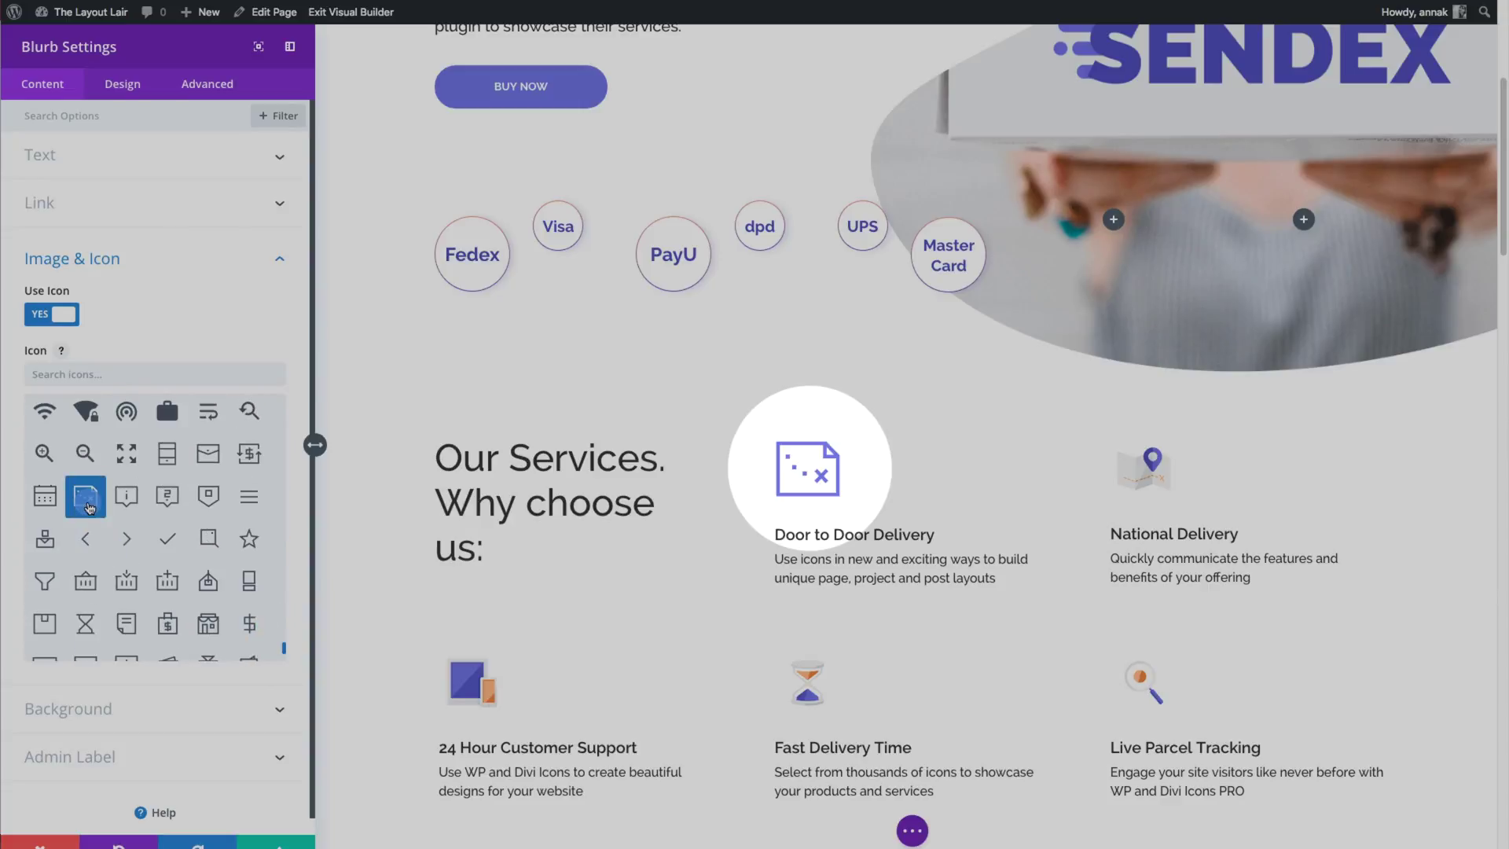
{"action": "left_click", "coordinate": [123, 91]}
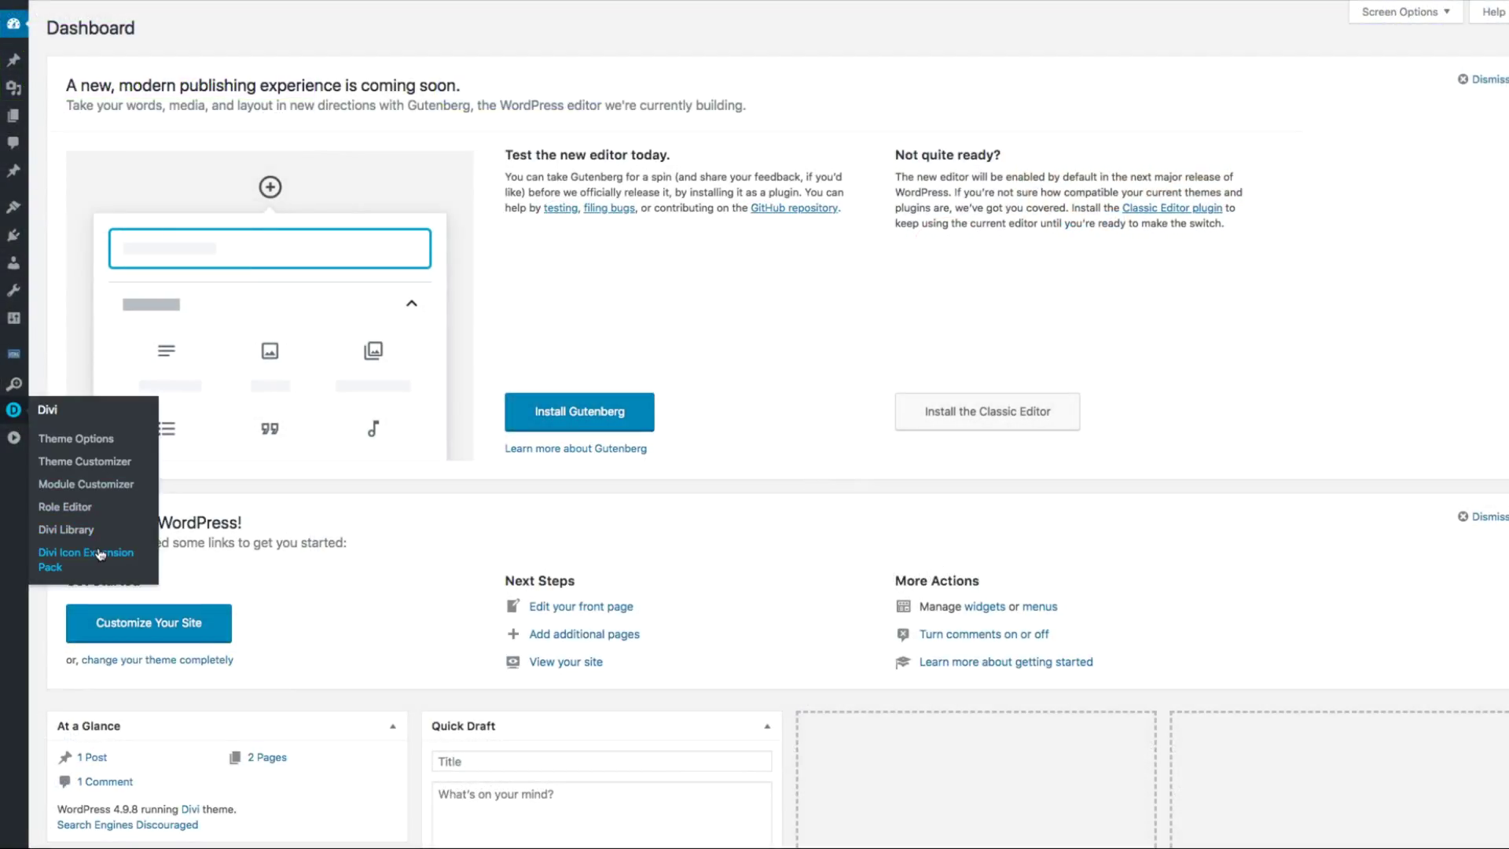
Add a new multi-color scheme in the Divi Icon Expansion Pack settings.
{"action": "left_click", "coordinate": [100, 554]}
{"action": "scroll", "coordinate": [101, 552], "scroll_direction": "down", "scroll_amount": 1}
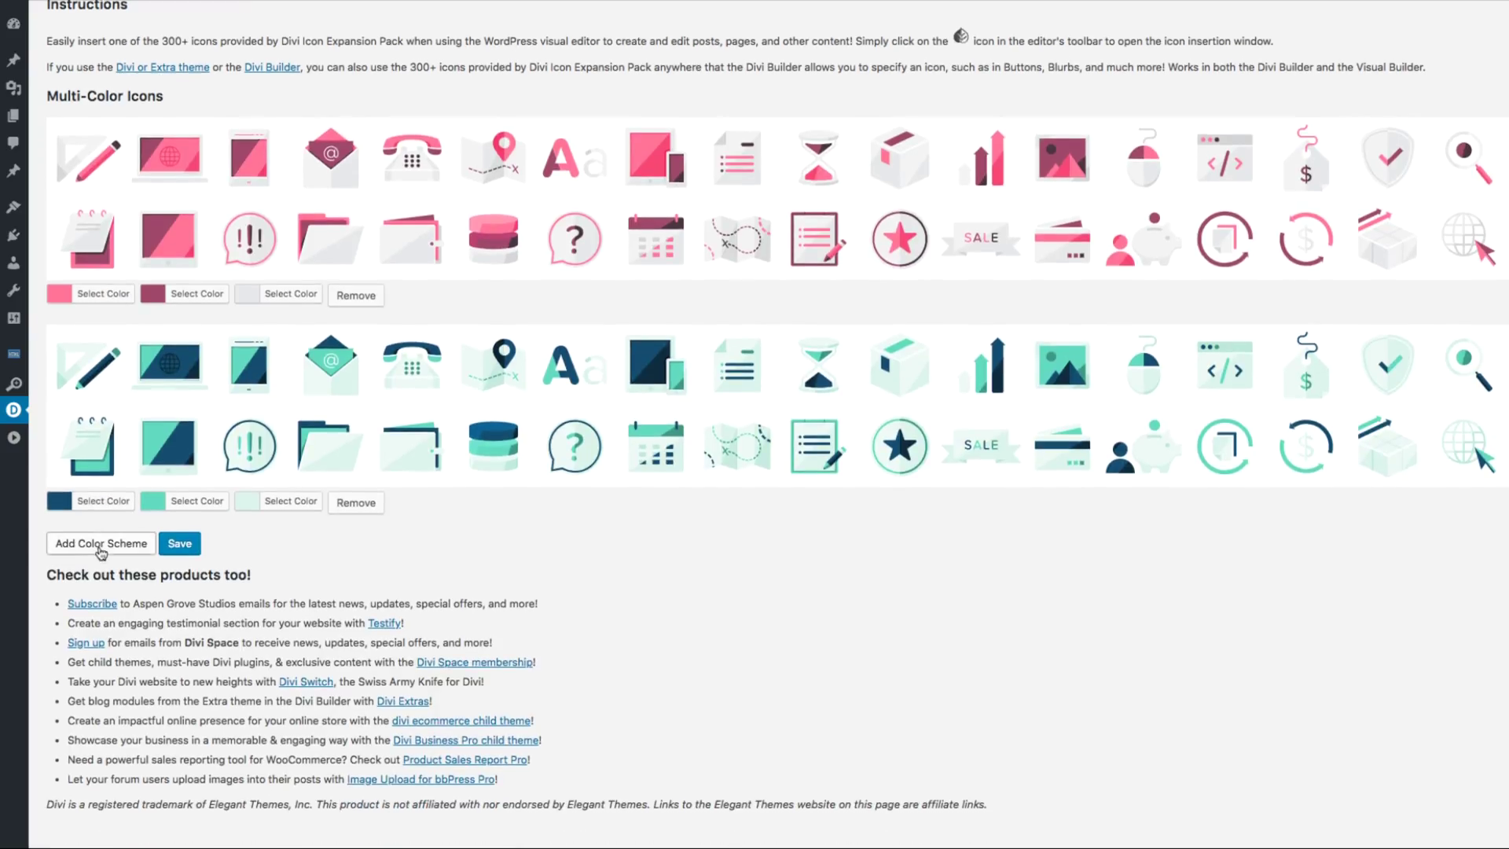
{"action": "left_click", "coordinate": [101, 543]}
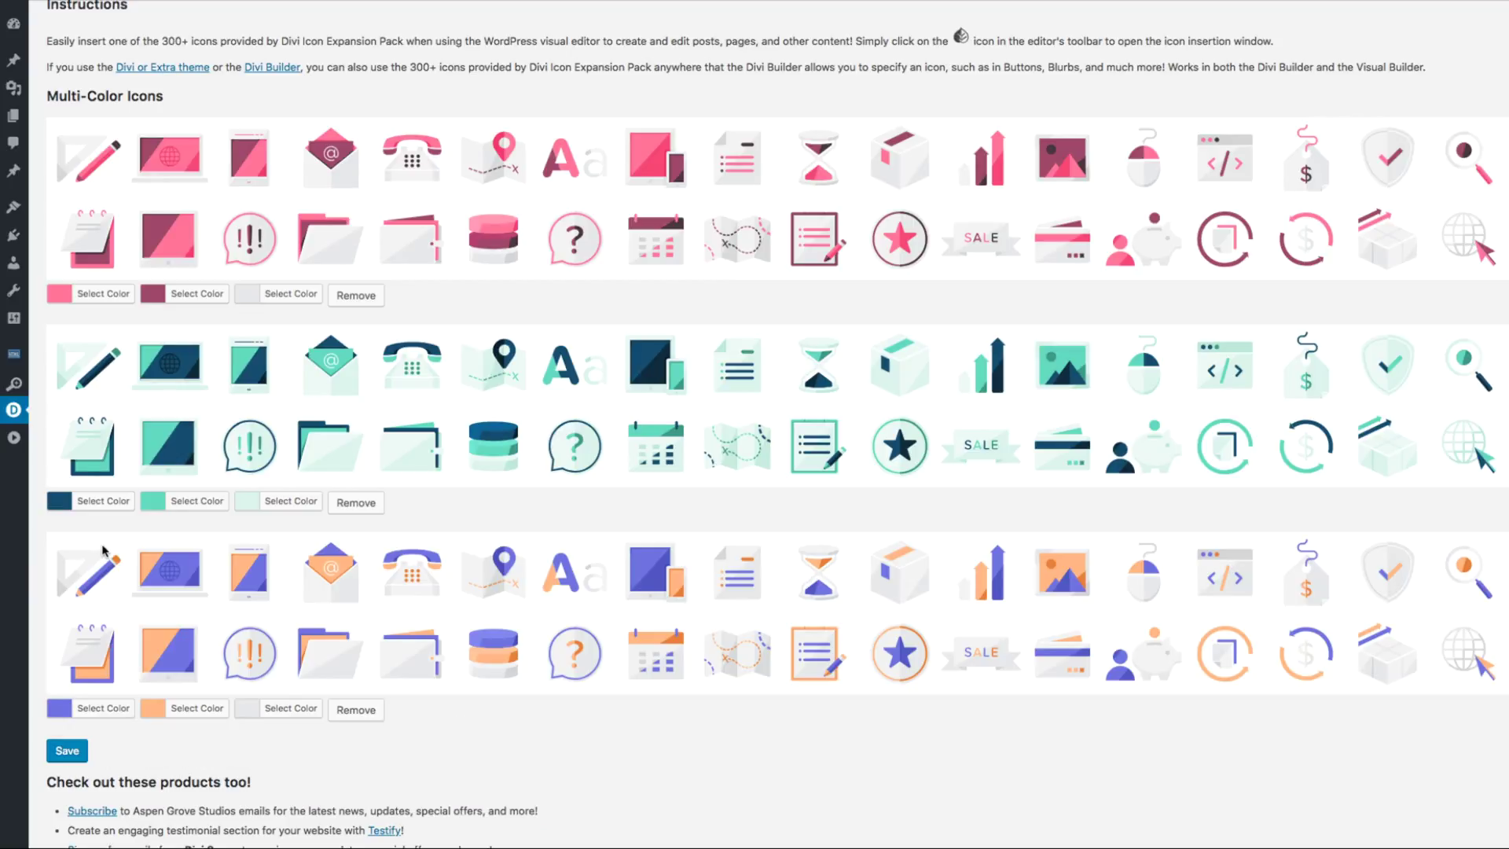
Set the new scheme's colours to terracotta #ce7c63, plum #512738 and grey #c9c7c9.
{"action": "left_click", "coordinate": [68, 703]}
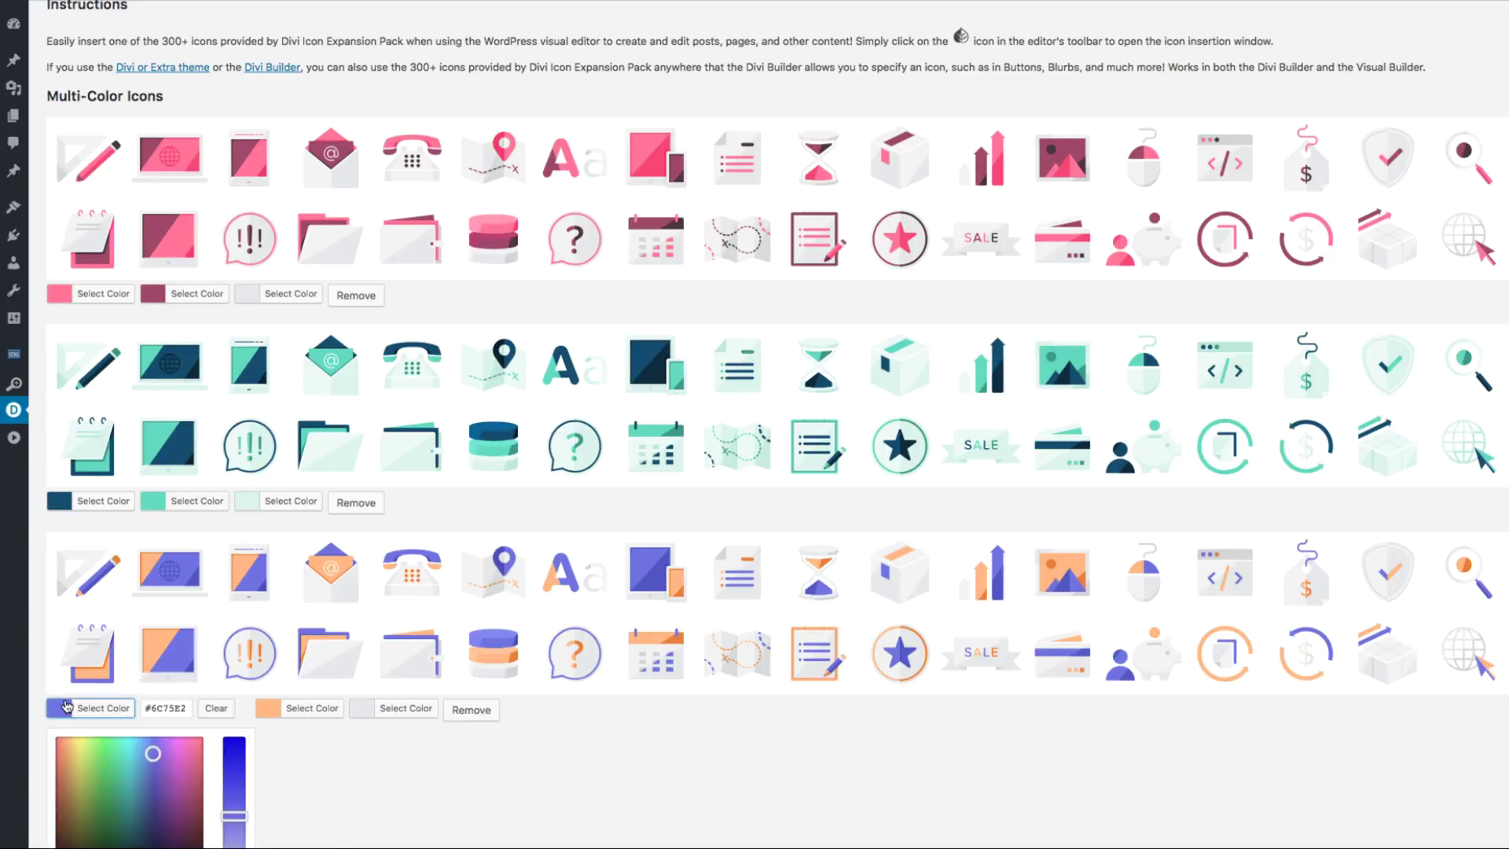
{"action": "left_click", "coordinate": [60, 762]}
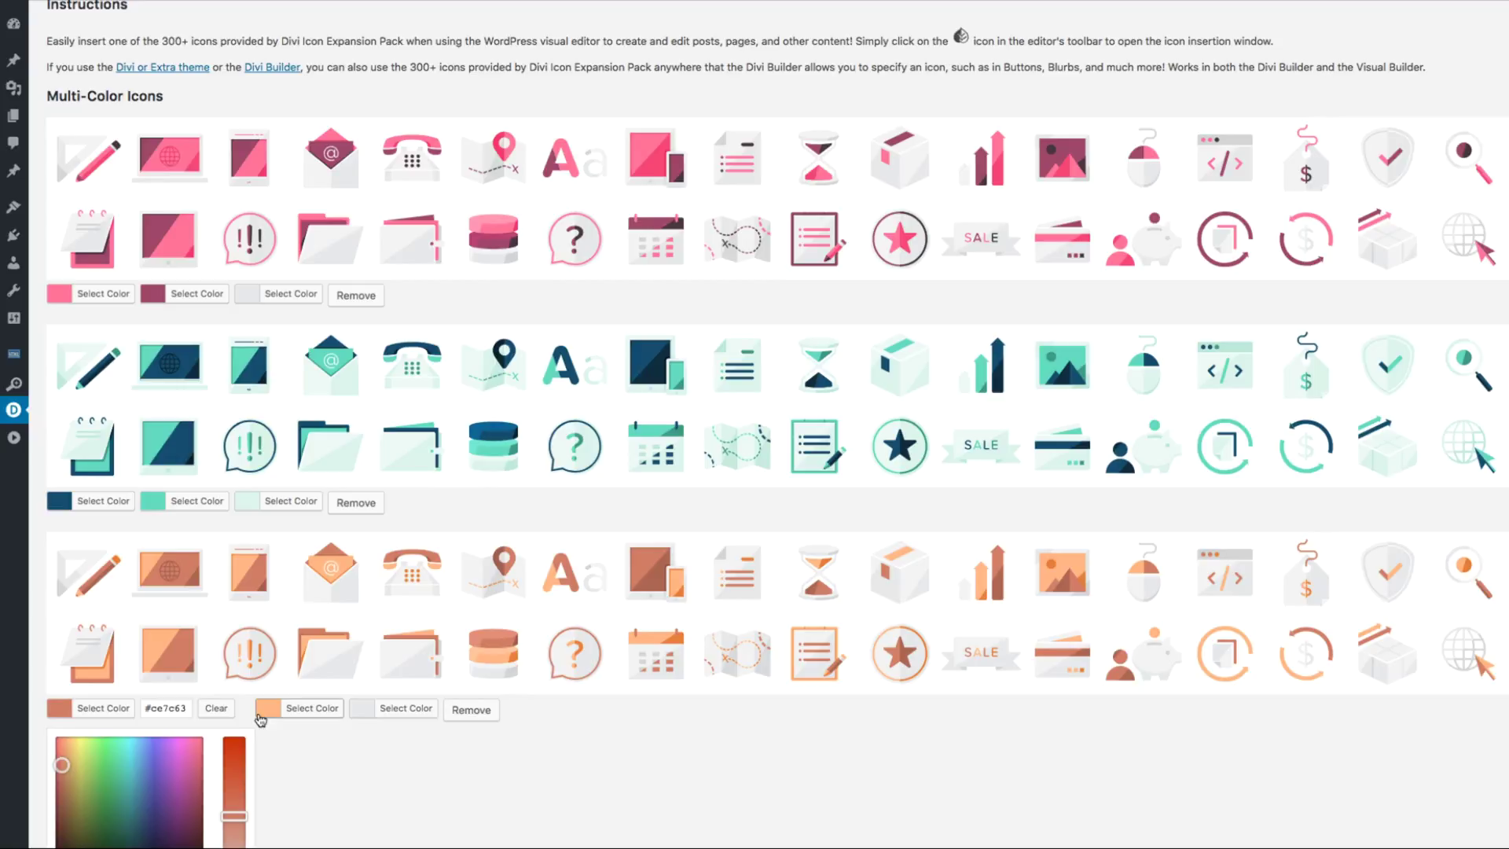
{"action": "left_click", "coordinate": [260, 717]}
{"action": "left_click", "coordinate": [295, 838]}
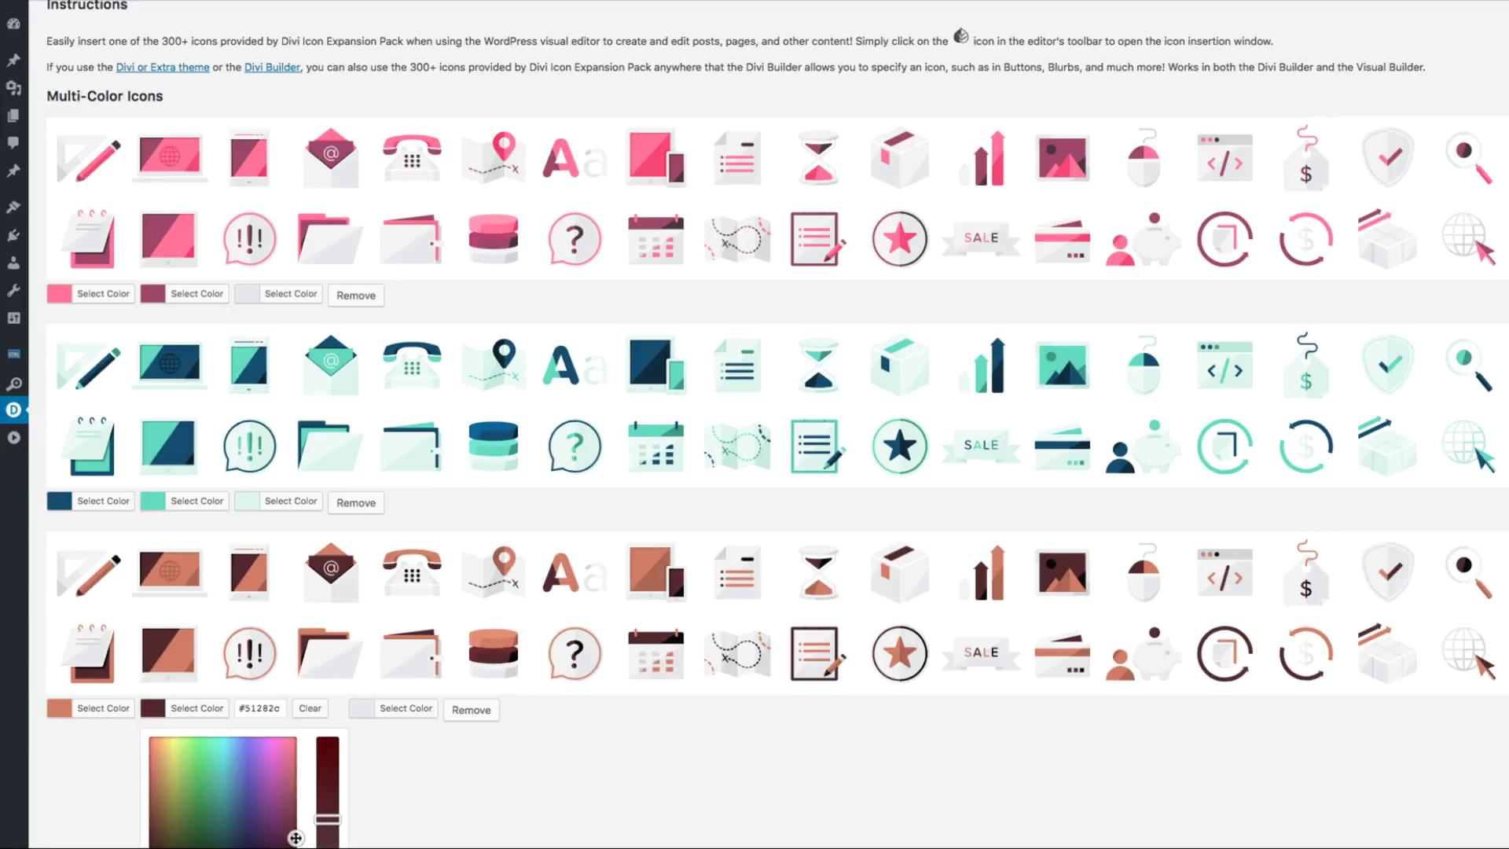
{"action": "left_click_drag", "start_coordinate": [295, 838], "coordinate": [286, 838]}
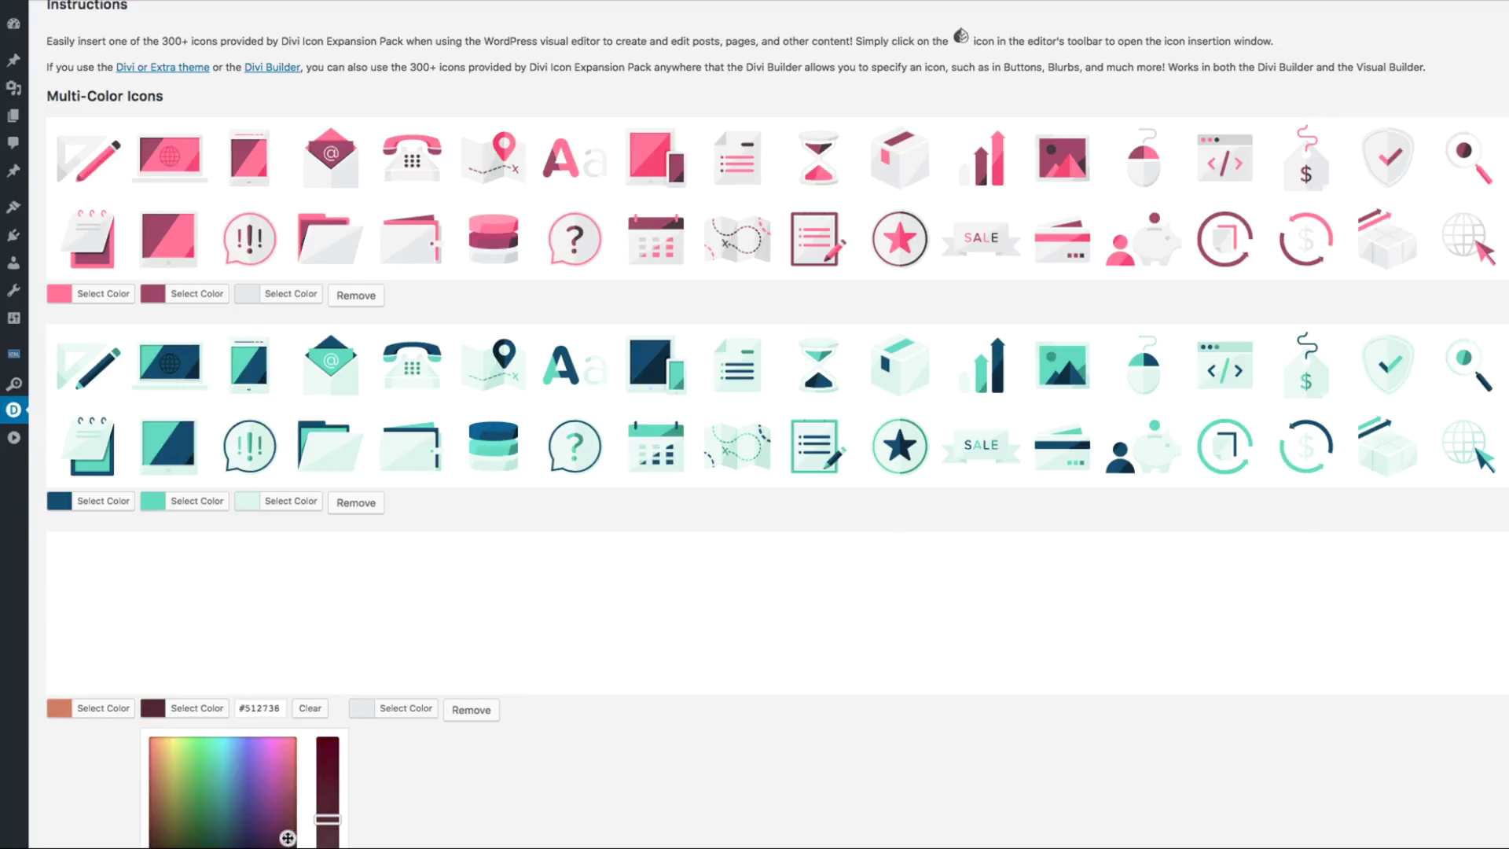
{"action": "left_click", "coordinate": [403, 712]}
{"action": "left_click", "coordinate": [366, 766]}
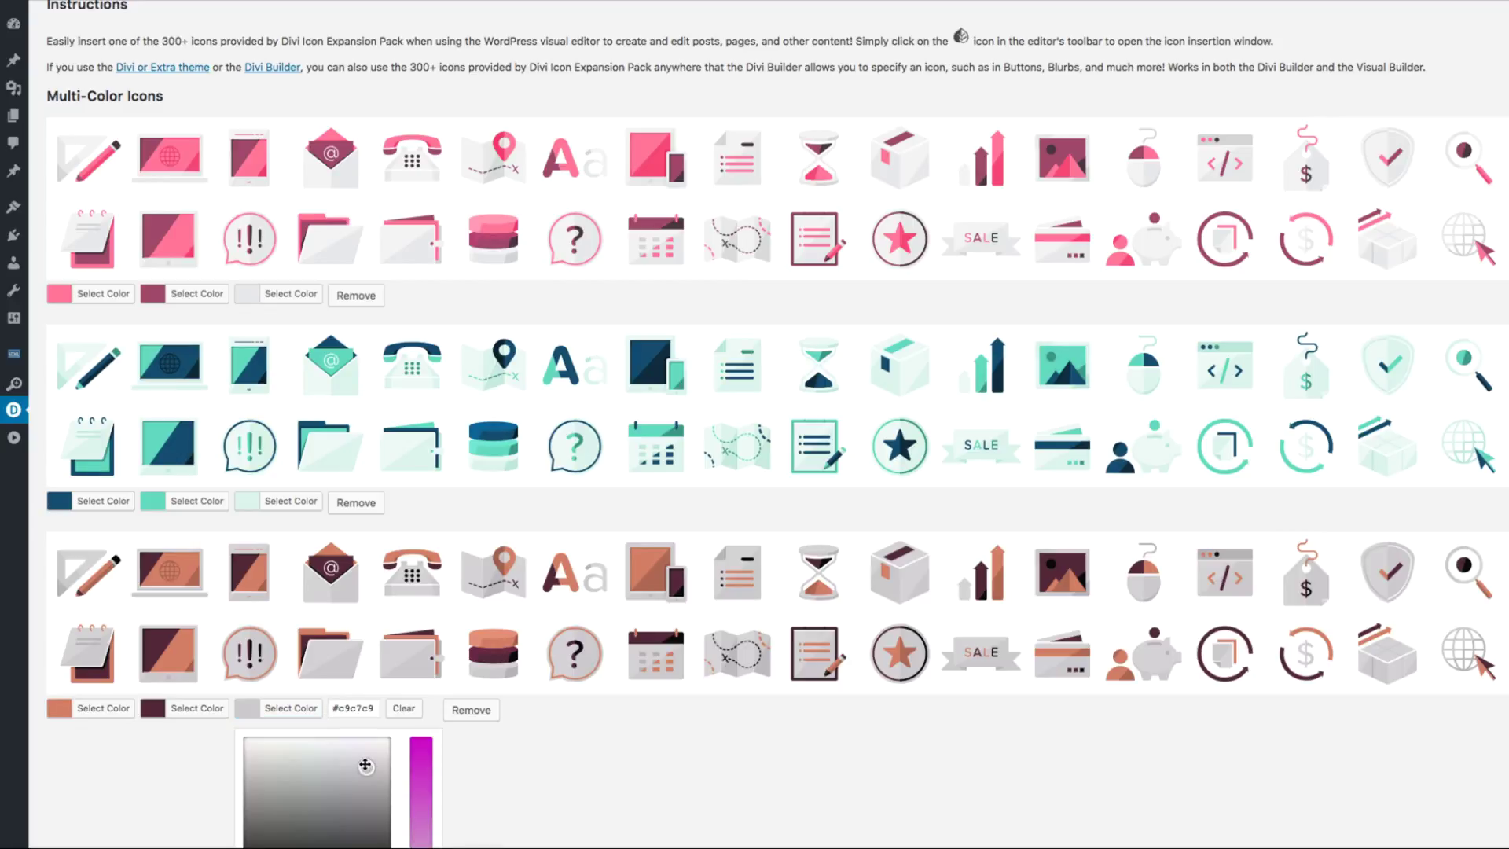
{"action": "left_click", "coordinate": [290, 708]}
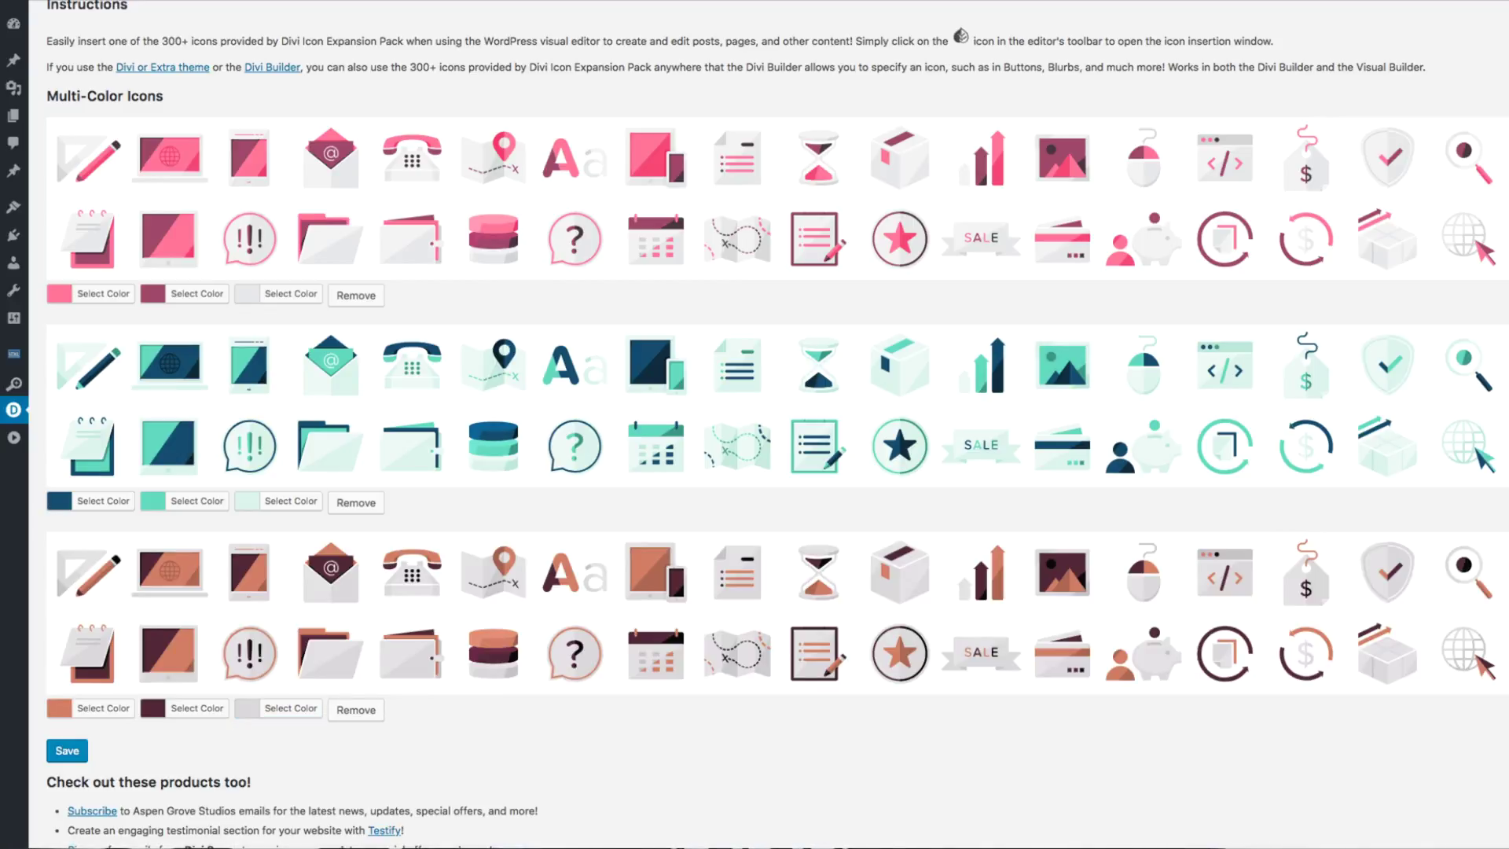
{"action": "scroll", "coordinate": [777, 611], "scroll_direction": "down", "scroll_amount": 2}
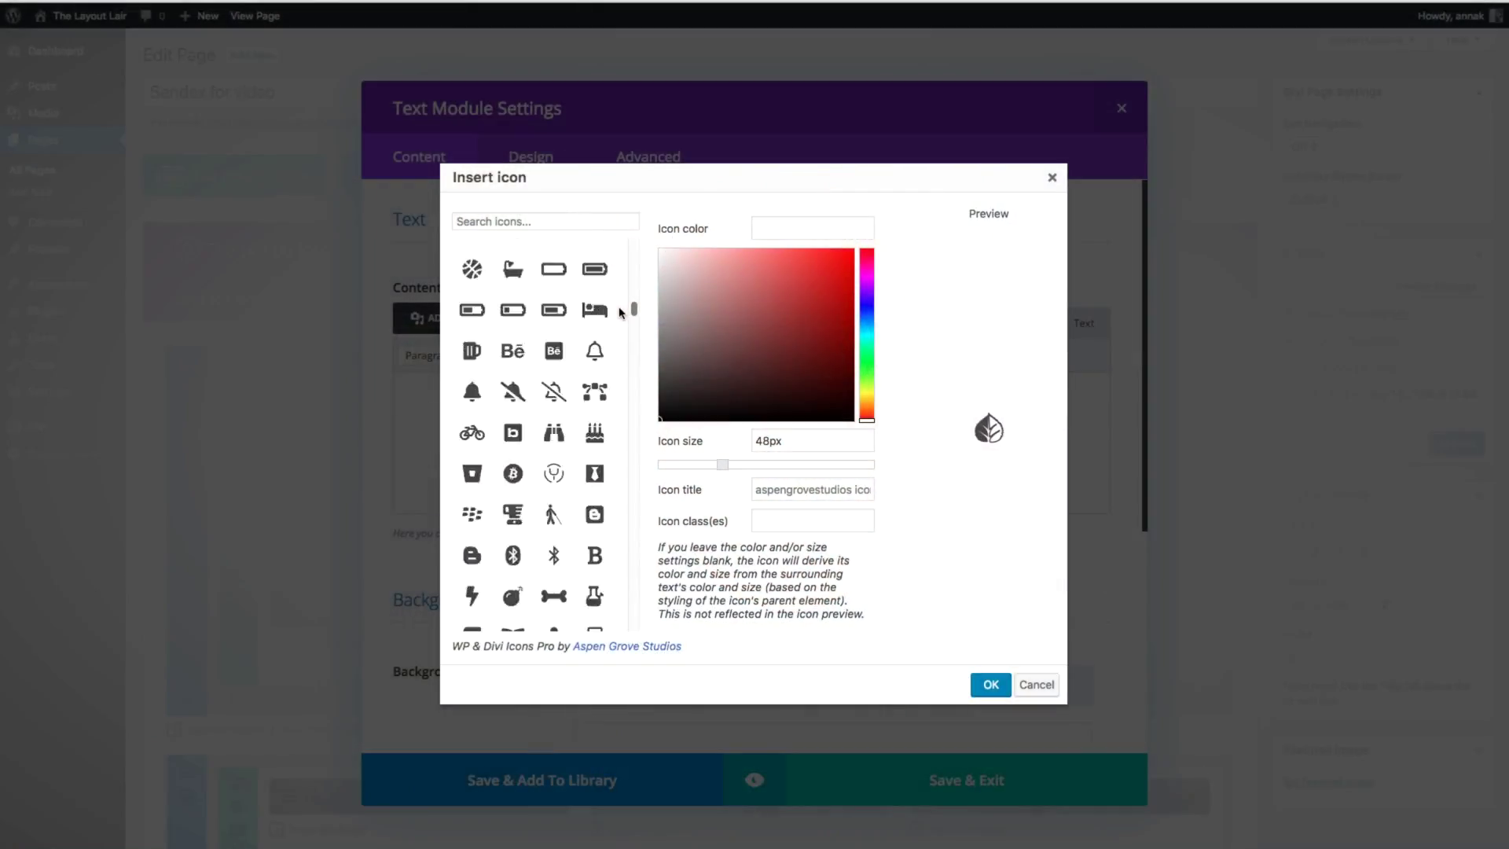
{"action": "left_click_drag", "start_coordinate": [621, 319], "coordinate": [659, 543]}
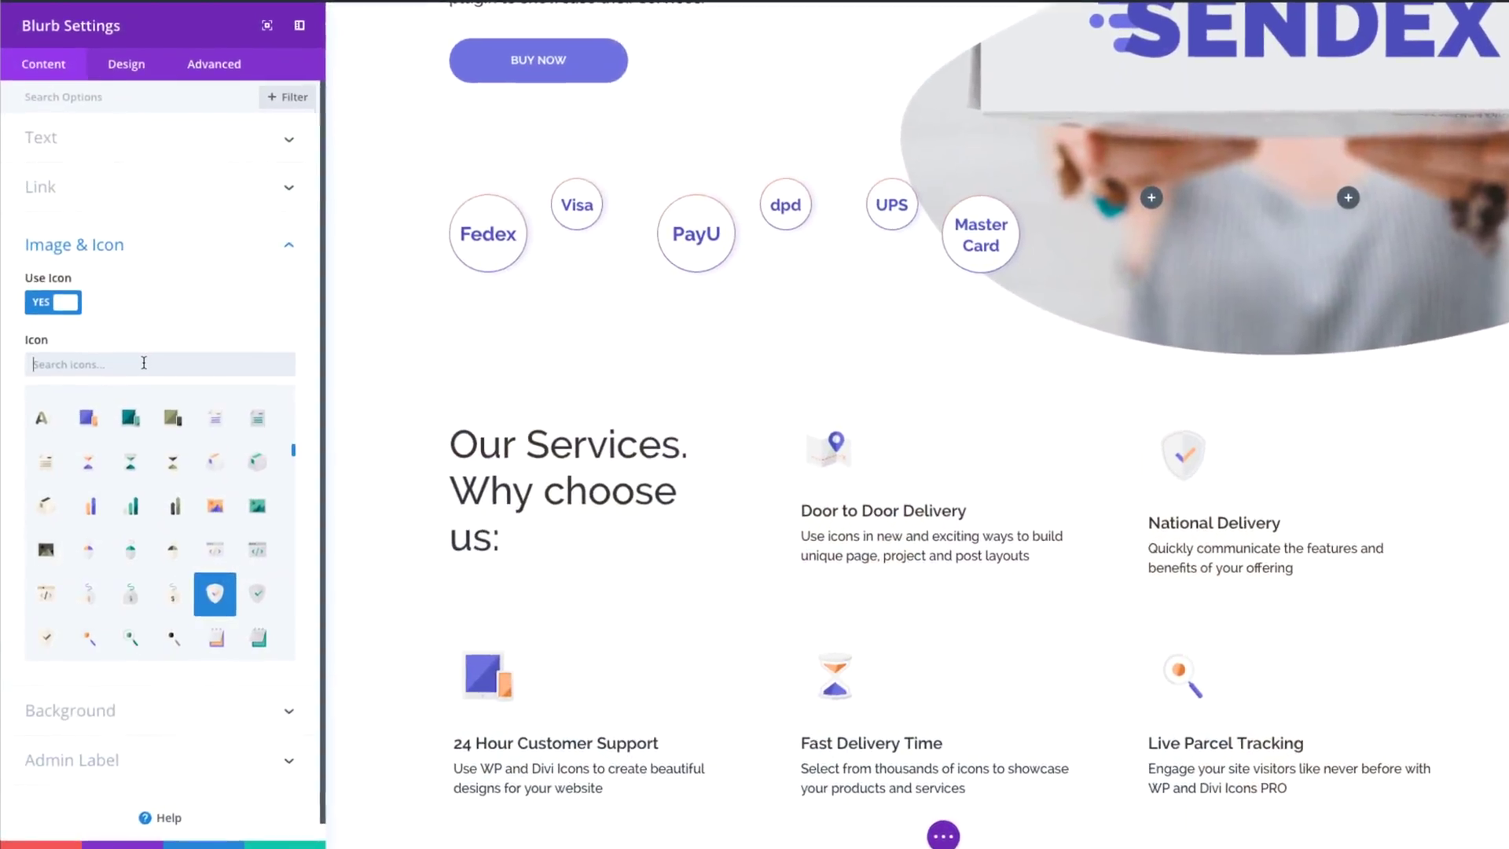
Search 'map' and give National Delivery the third, colourful map icon.
{"action": "type", "text": "map"}
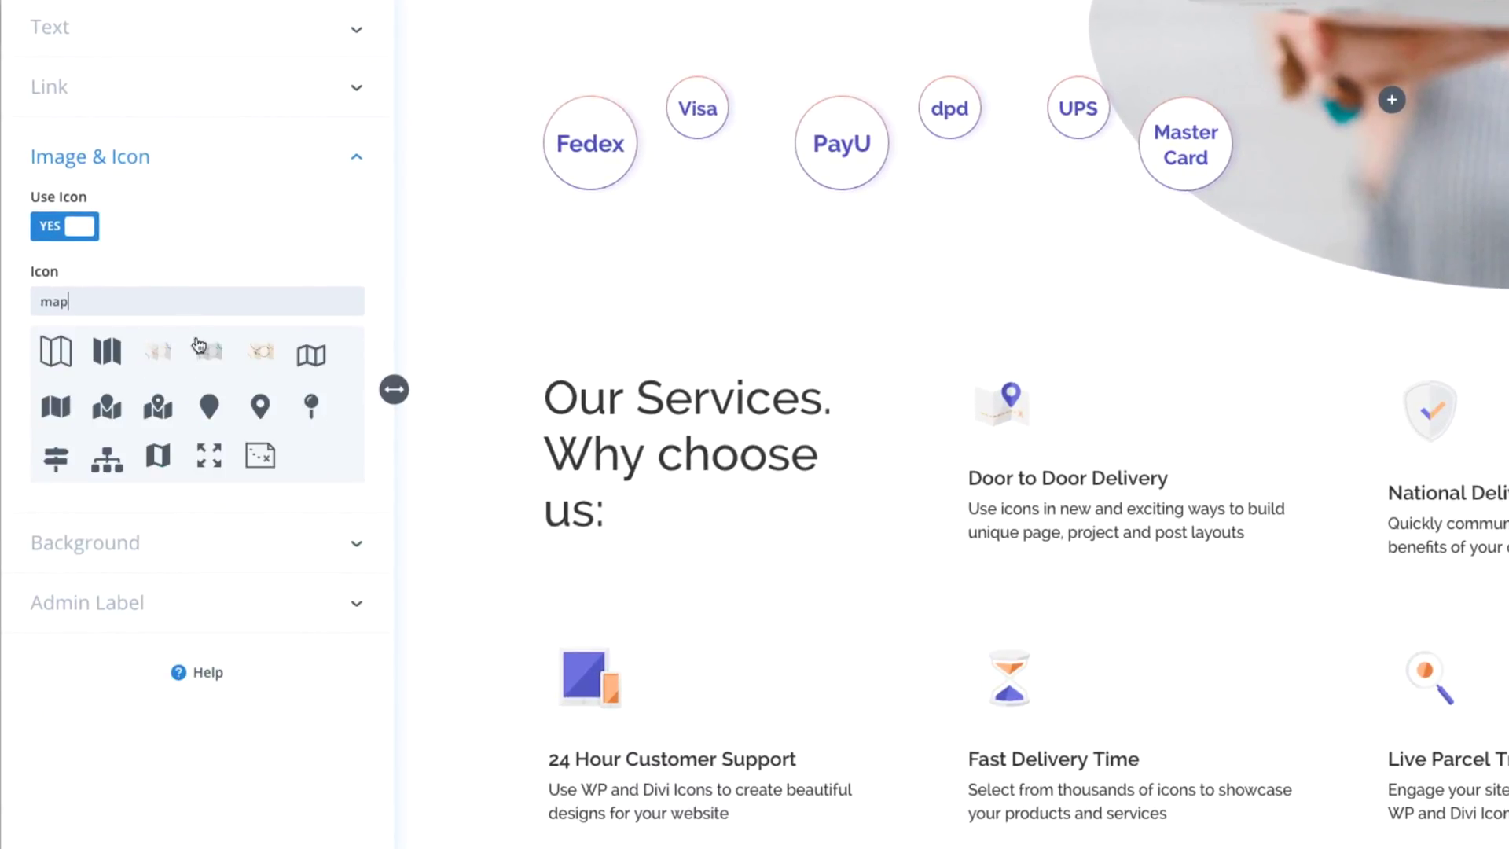
{"action": "left_click", "coordinate": [161, 354]}
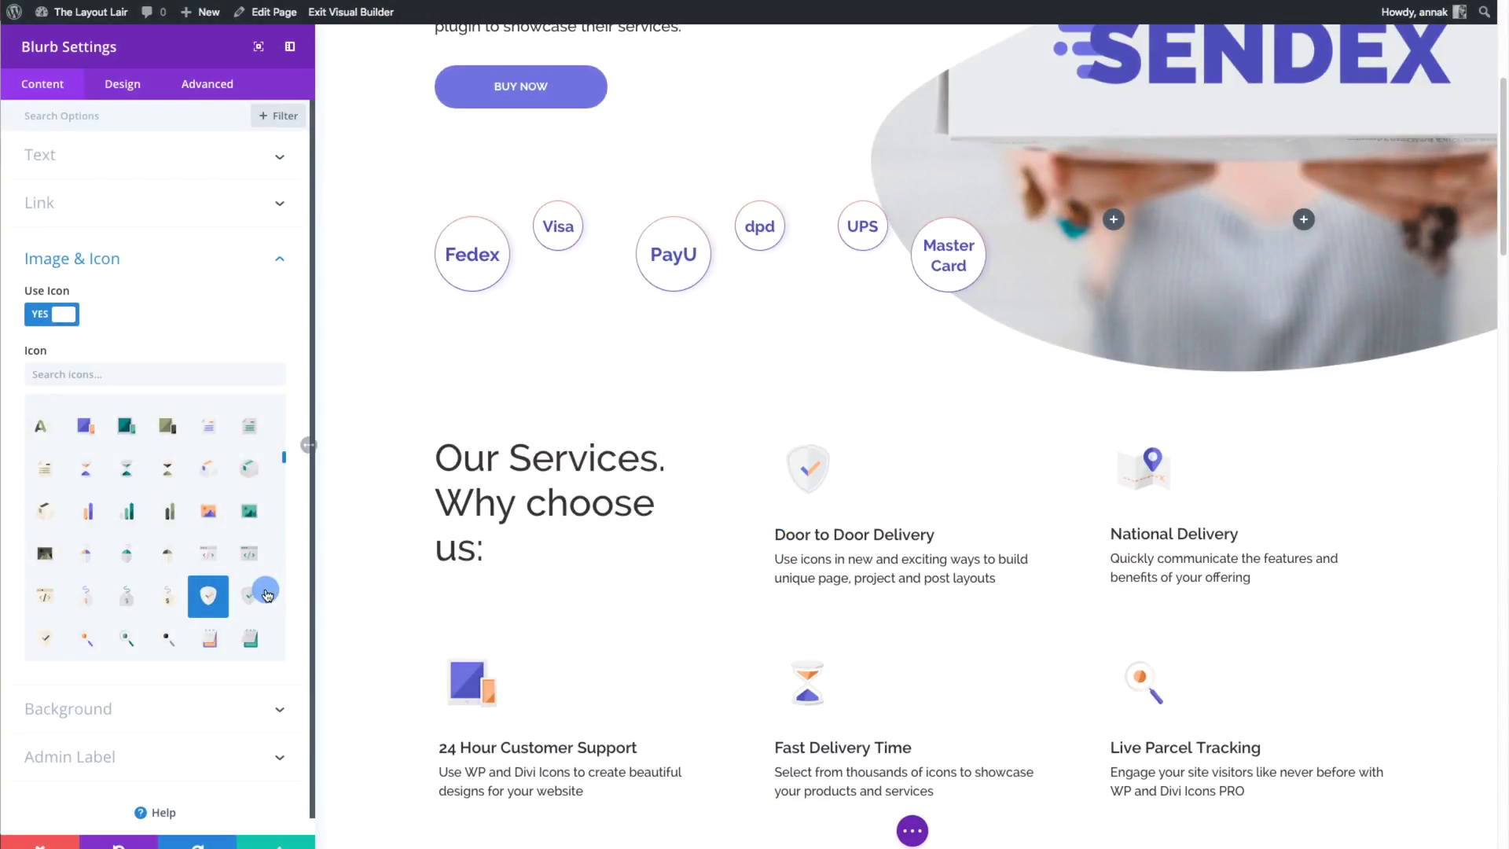
Pick the line-style map icon for the Door to Door Delivery blurb.
{"action": "left_click", "coordinate": [249, 595]}
{"action": "left_click", "coordinate": [74, 623]}
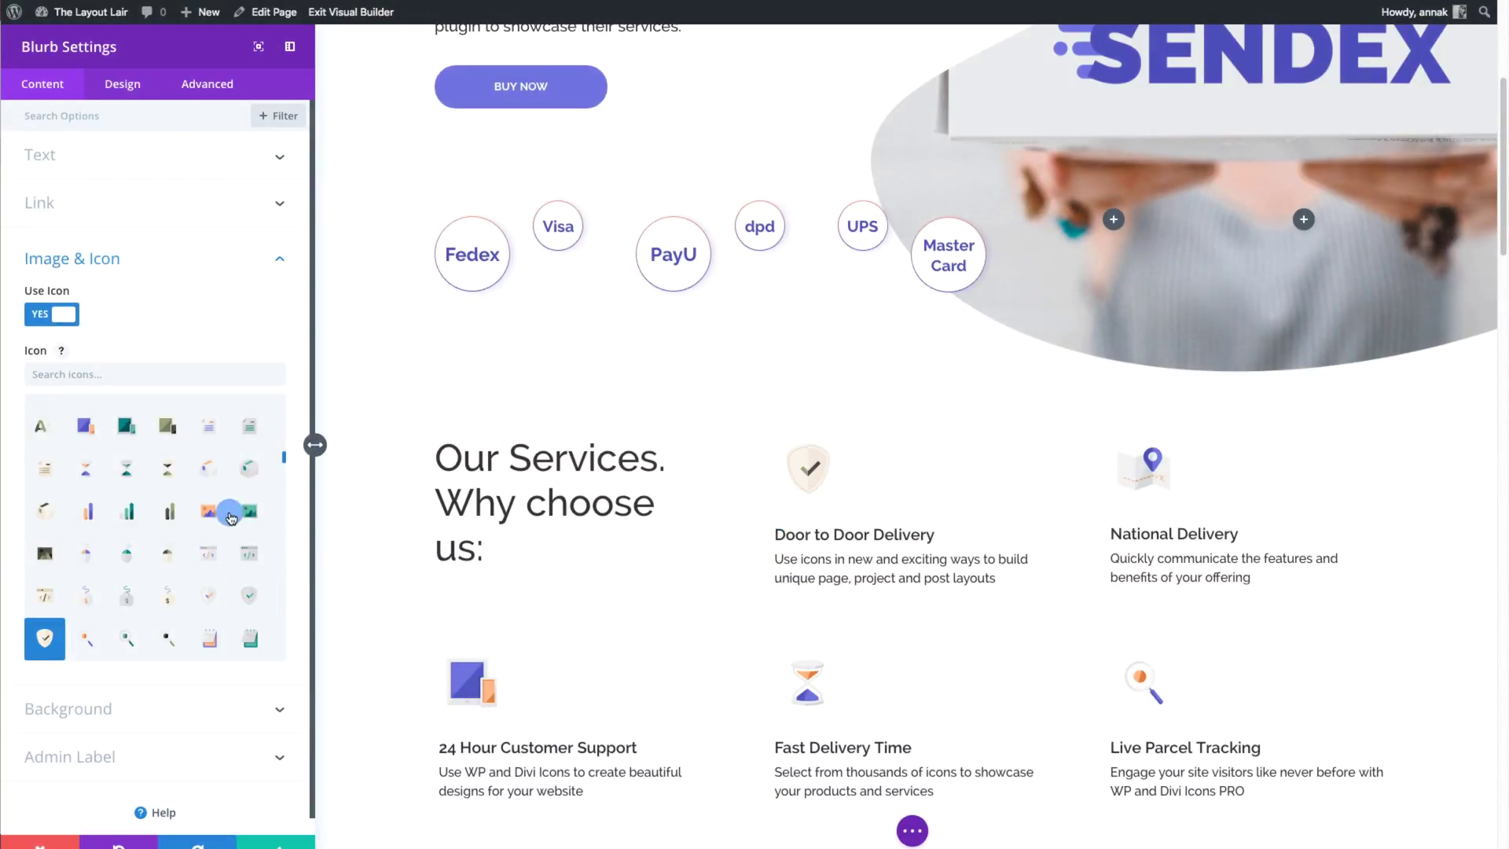
{"action": "left_click_drag", "start_coordinate": [285, 460], "coordinate": [285, 649]}
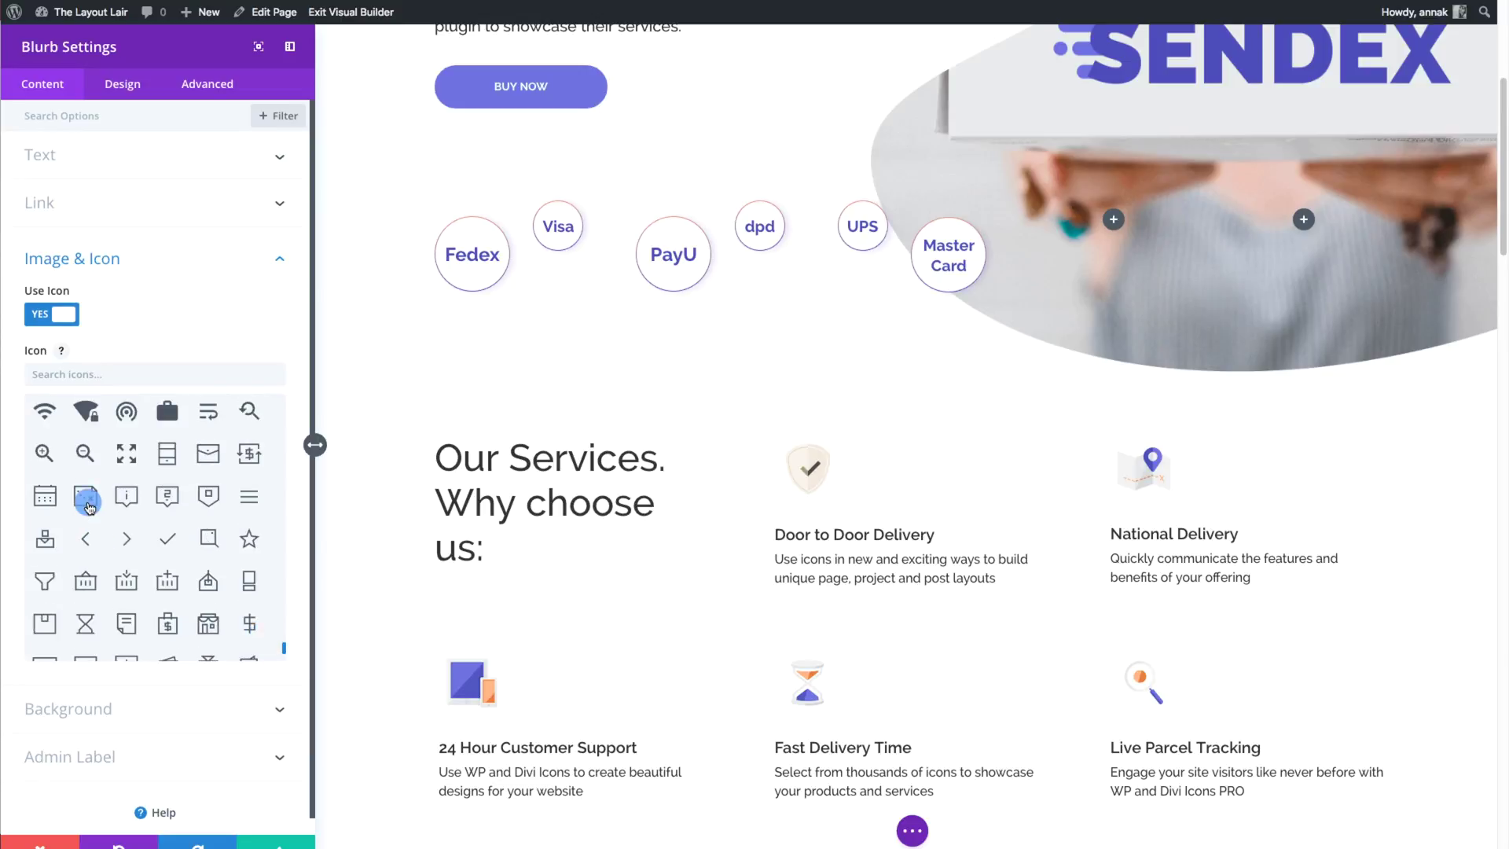
Resize the Door to Door Delivery icon to 70px under Design > Image & Icon.
{"action": "left_click", "coordinate": [123, 86]}
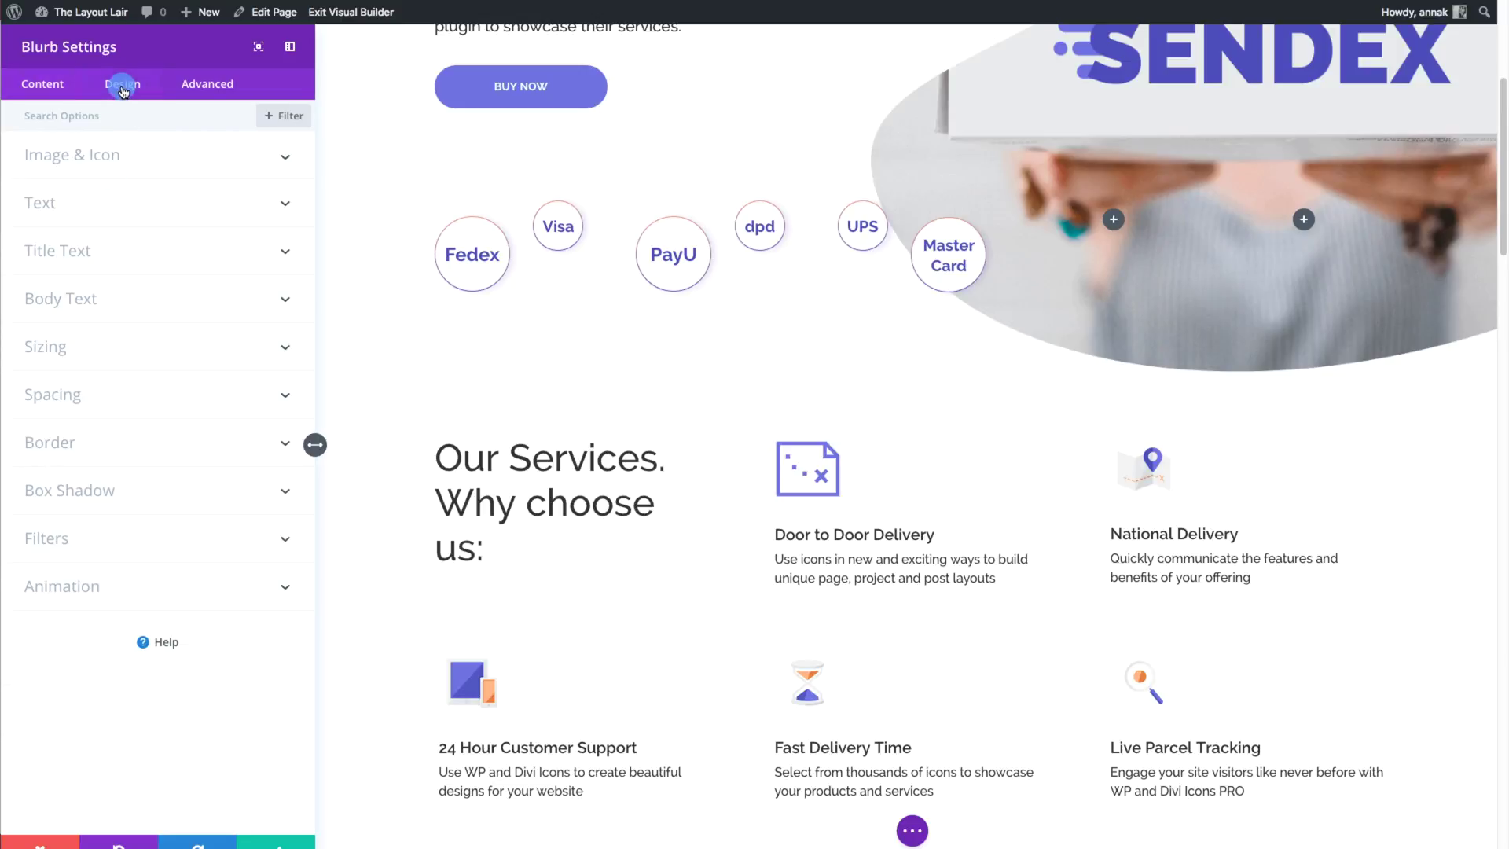
{"action": "left_click", "coordinate": [128, 161]}
{"action": "left_click_drag", "start_coordinate": [122, 483], "coordinate": [103, 484]}
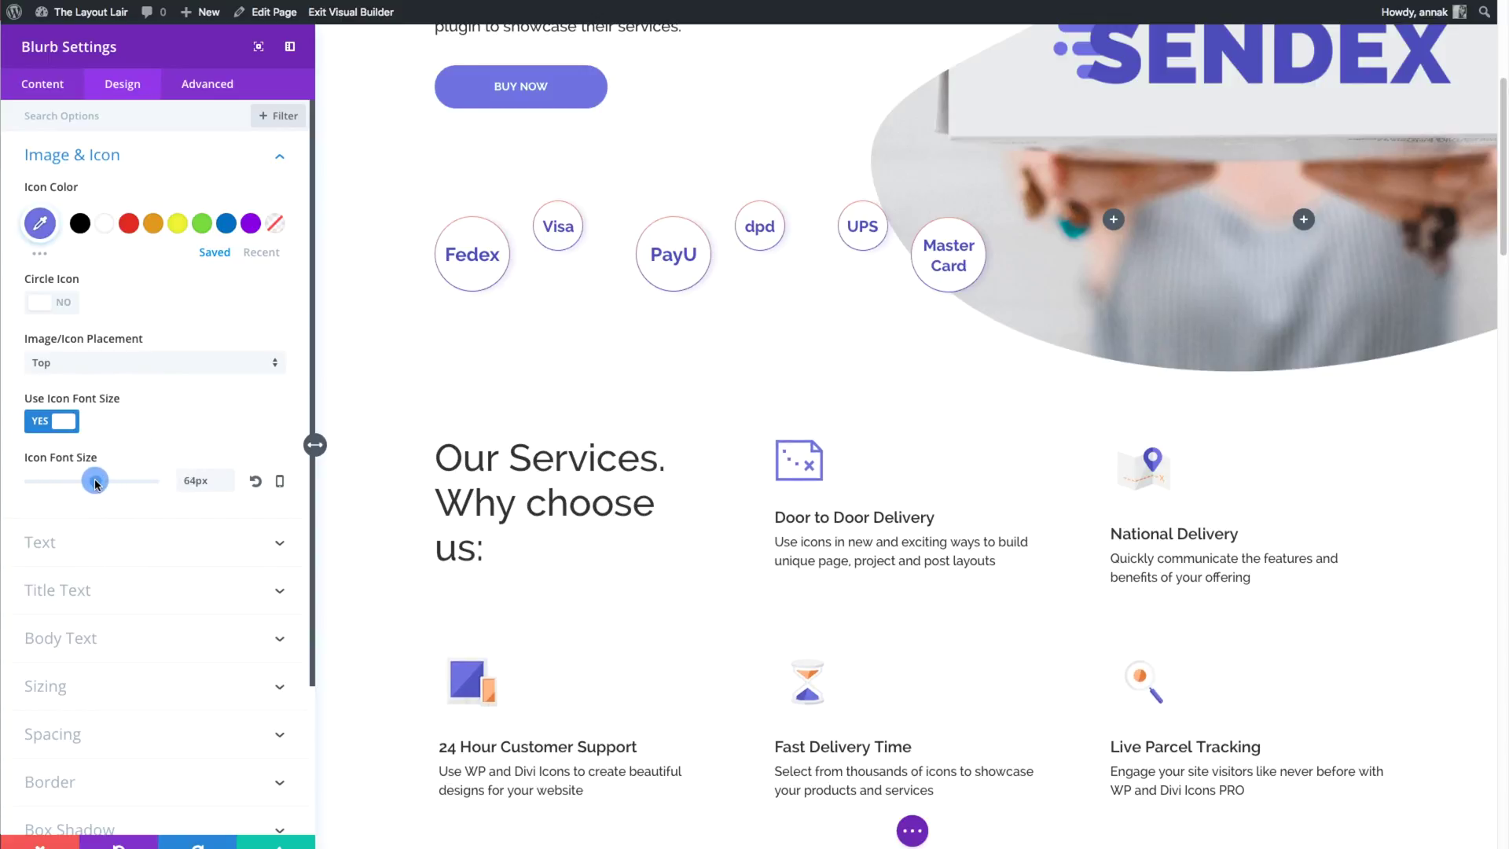
{"action": "left_click", "coordinate": [33, 230]}
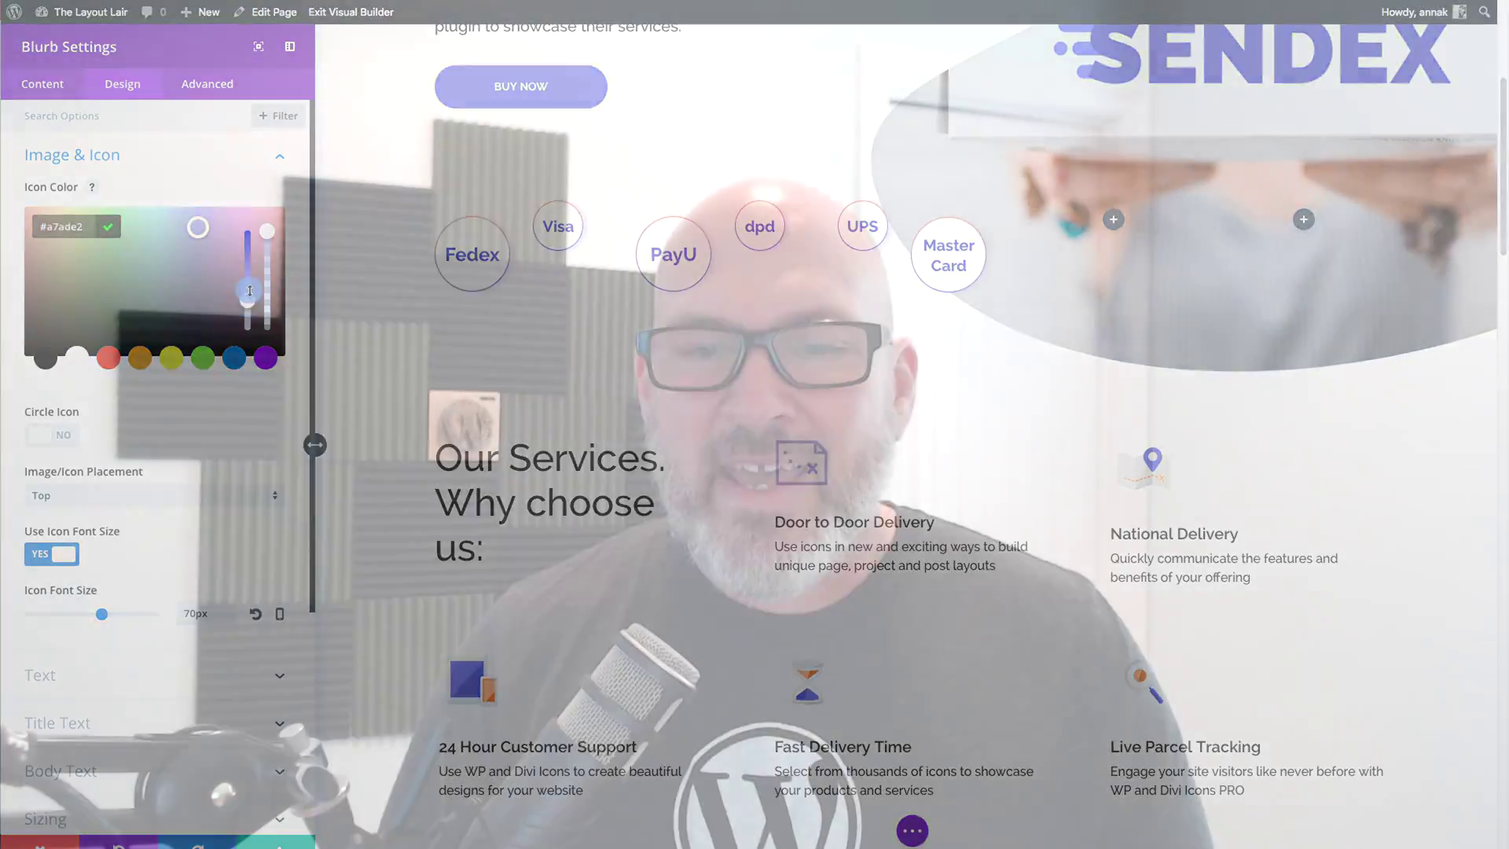